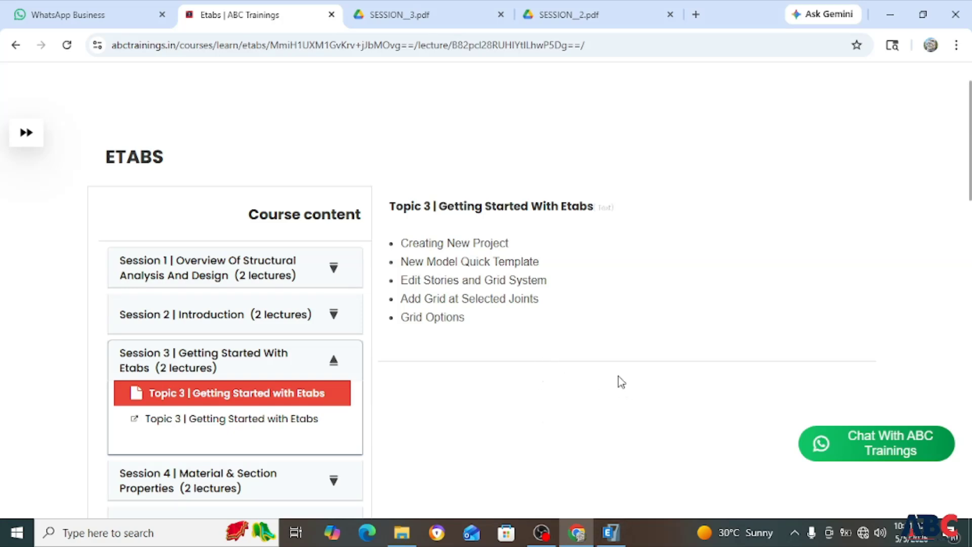
# Step: Review the New Model Quick Template page of SESSION__3.pdf, enlarging it to read the grid and story dimension settings
pyautogui.click(424, 12)
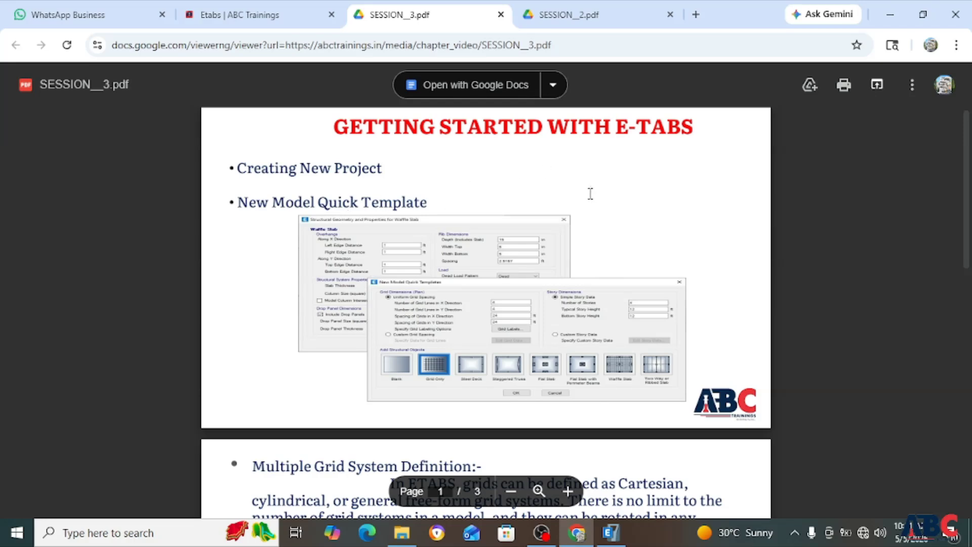
pyautogui.click(538, 491)
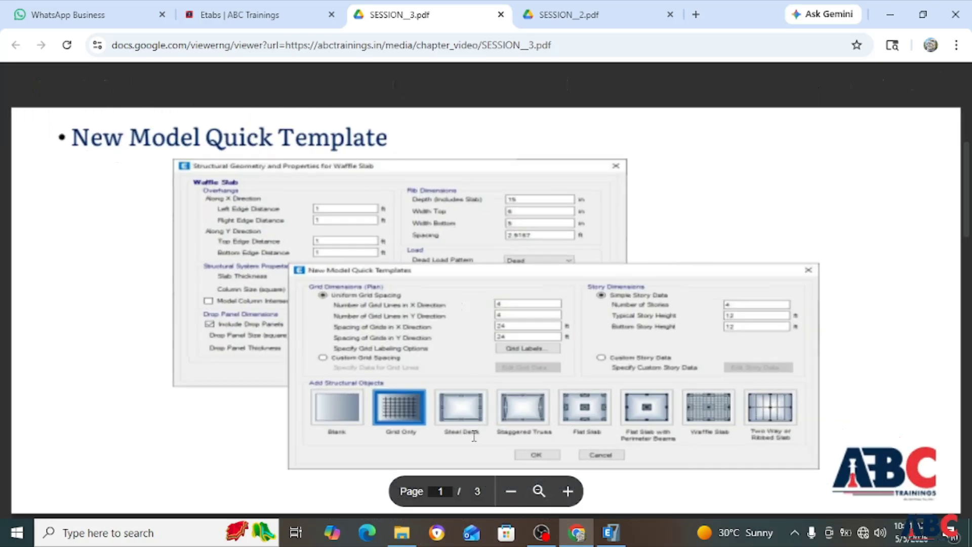
pyautogui.scroll(1, 474, 408)
pyautogui.scroll(-4, 306, 203)
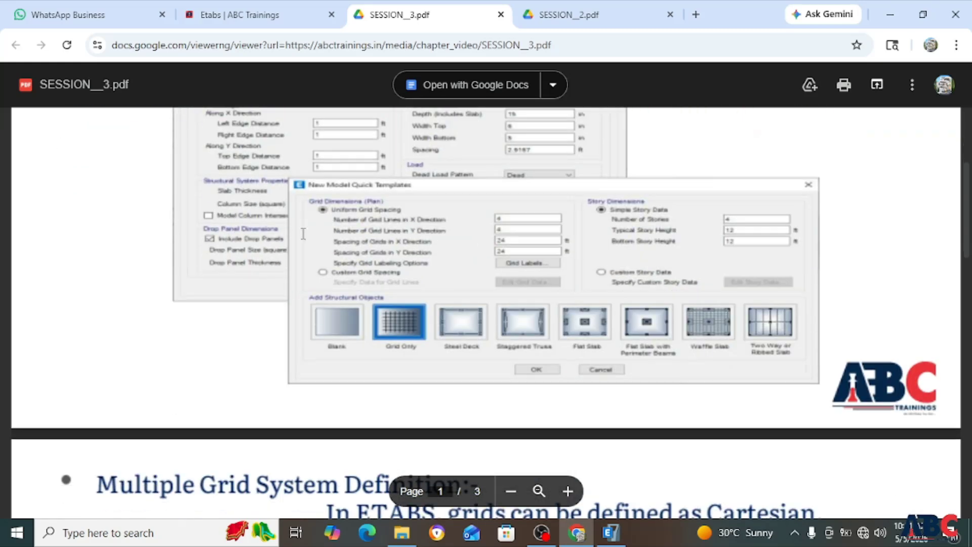
pyautogui.scroll(1, 303, 235)
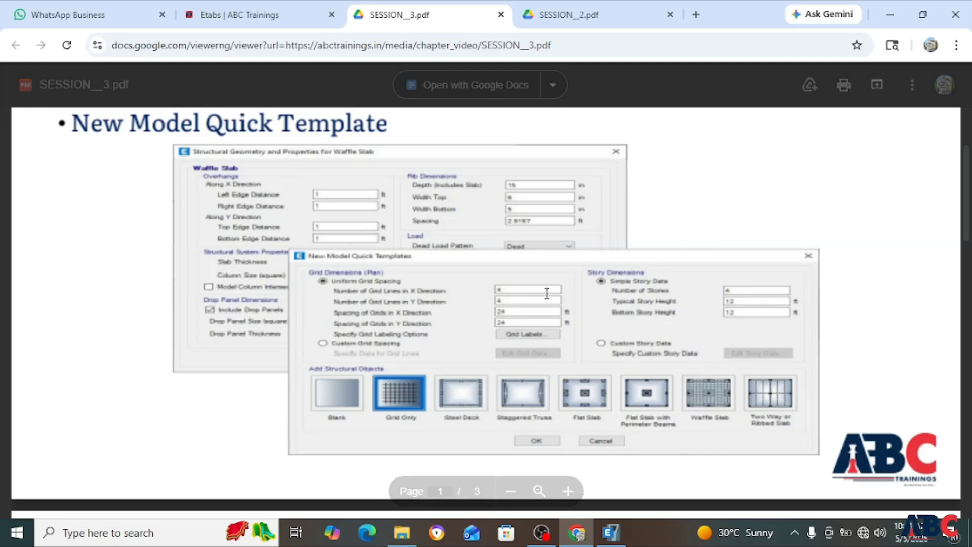
pyautogui.scroll(-6, 423, 329)
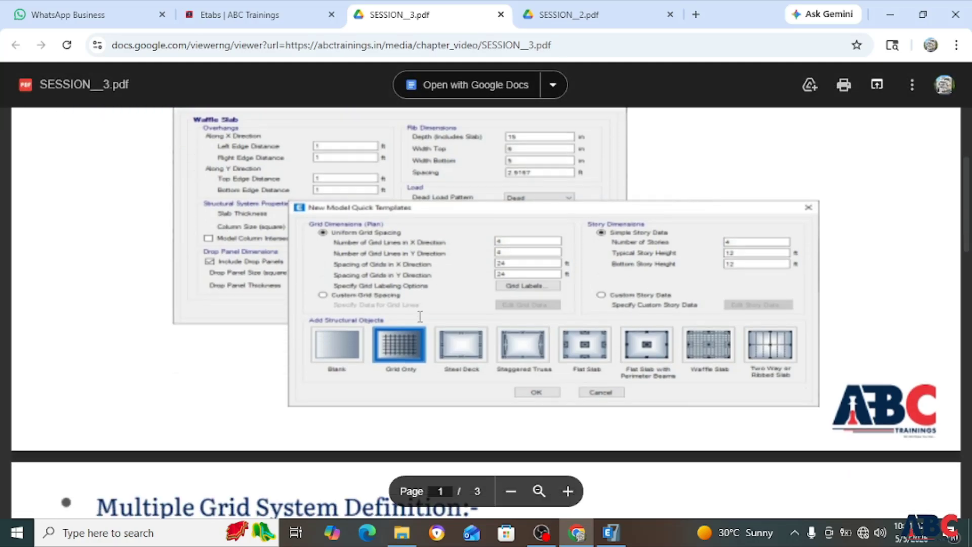
pyautogui.click(503, 494)
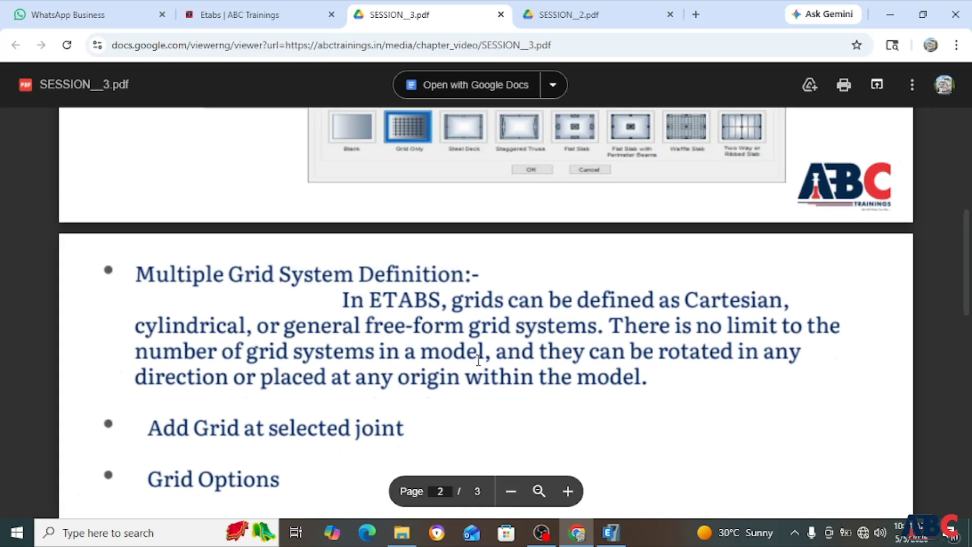
pyautogui.scroll(5, 509, 198)
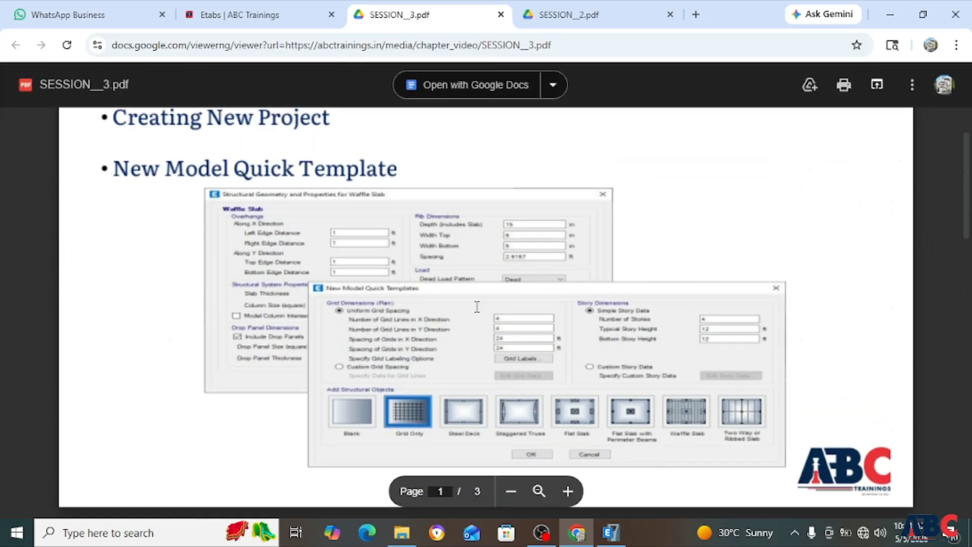
# Step: Read the SESSION__3.pdf pages on multiple grid system definition, adding grids at a selected joint, grid options and the Grid System Data example
pyautogui.scroll(-5, 476, 306)
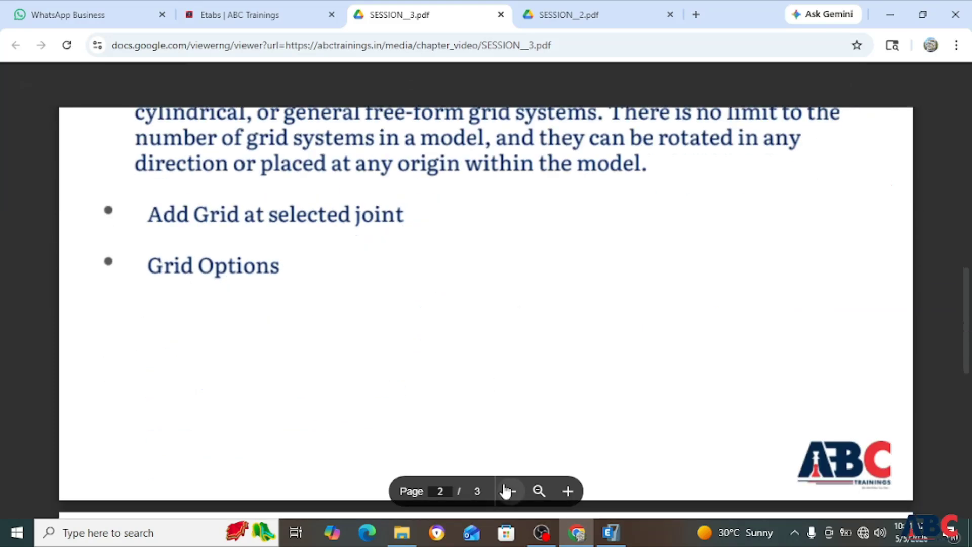
pyautogui.click(509, 491)
pyautogui.scroll(2, 462, 362)
pyautogui.scroll(-1, 457, 360)
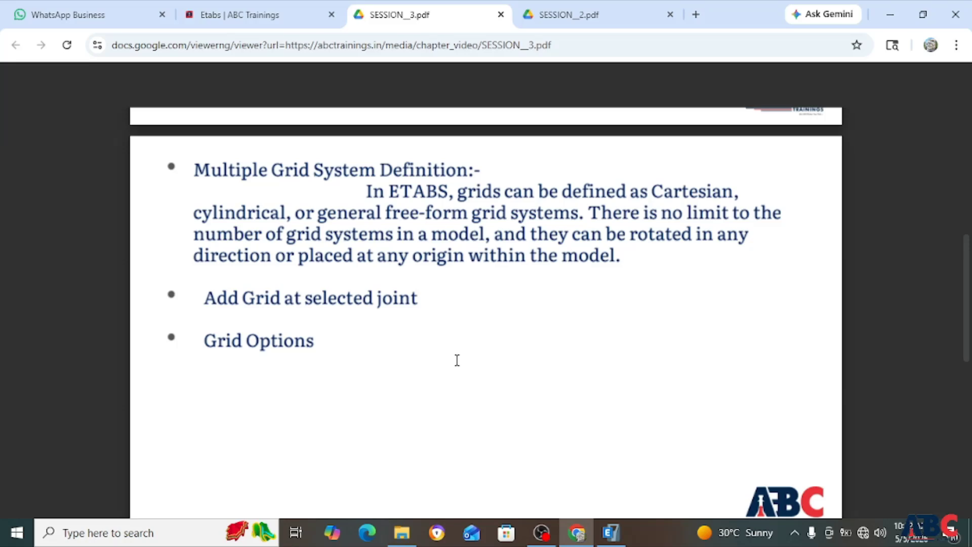
pyautogui.scroll(-7, 436, 368)
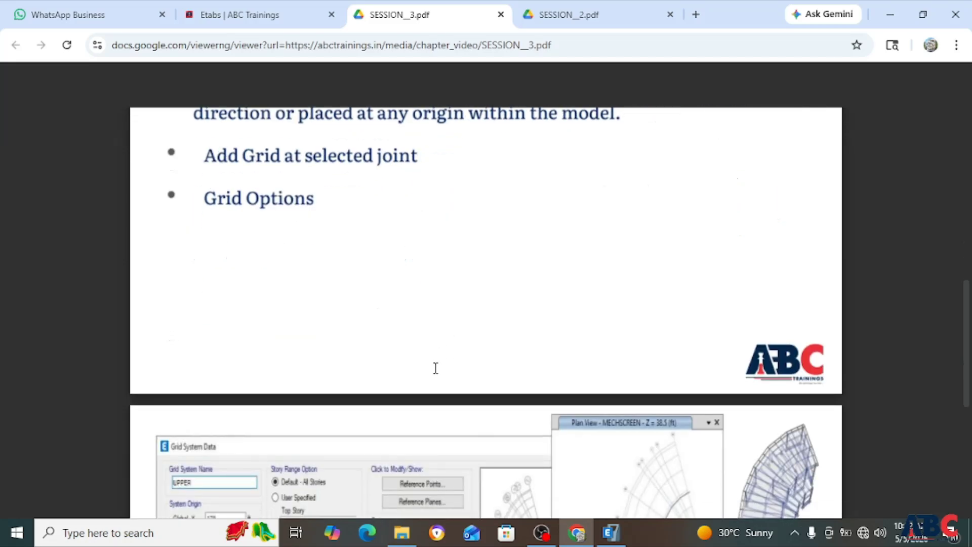
pyautogui.scroll(-3, 435, 368)
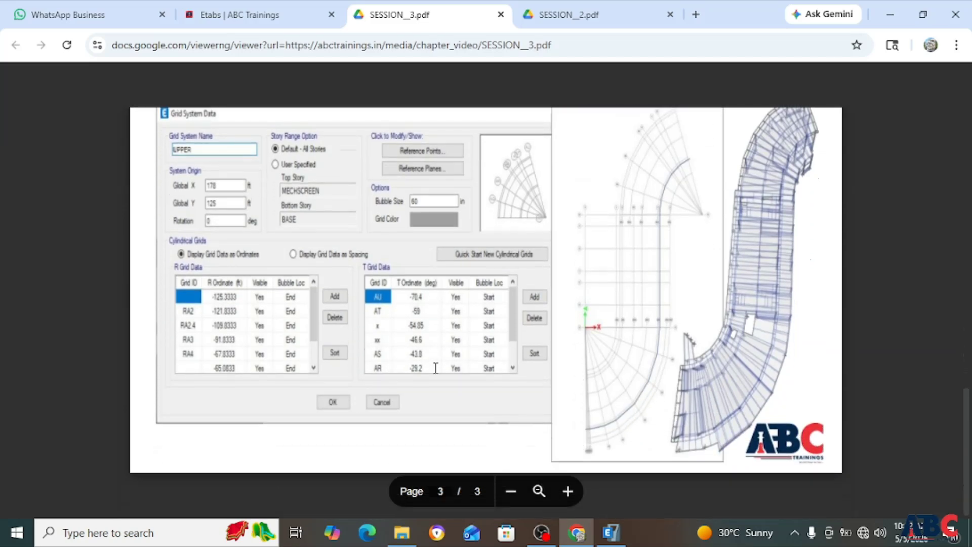
pyautogui.scroll(10, 435, 369)
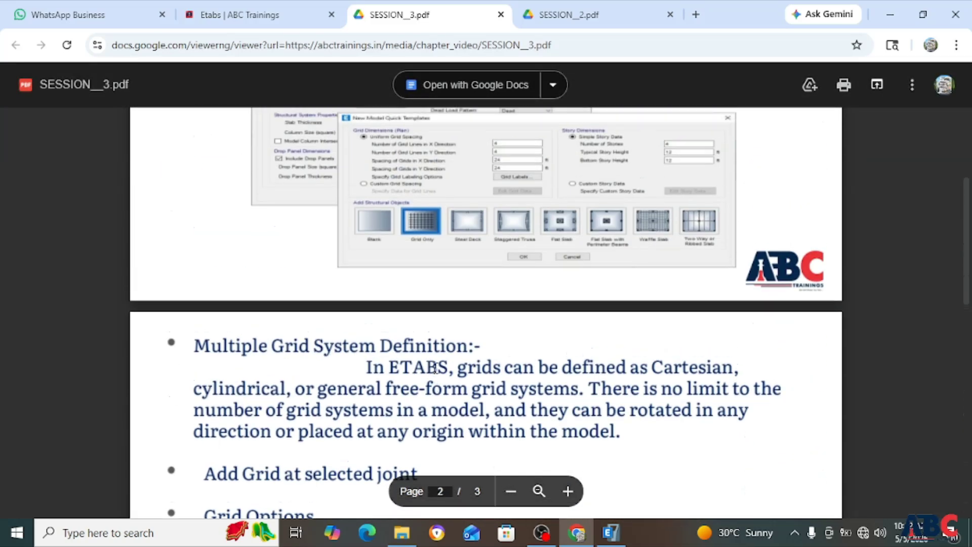
pyautogui.scroll(3, 435, 368)
# Step: Switch to ETABS and start a new model from the start page
pyautogui.click(606, 533)
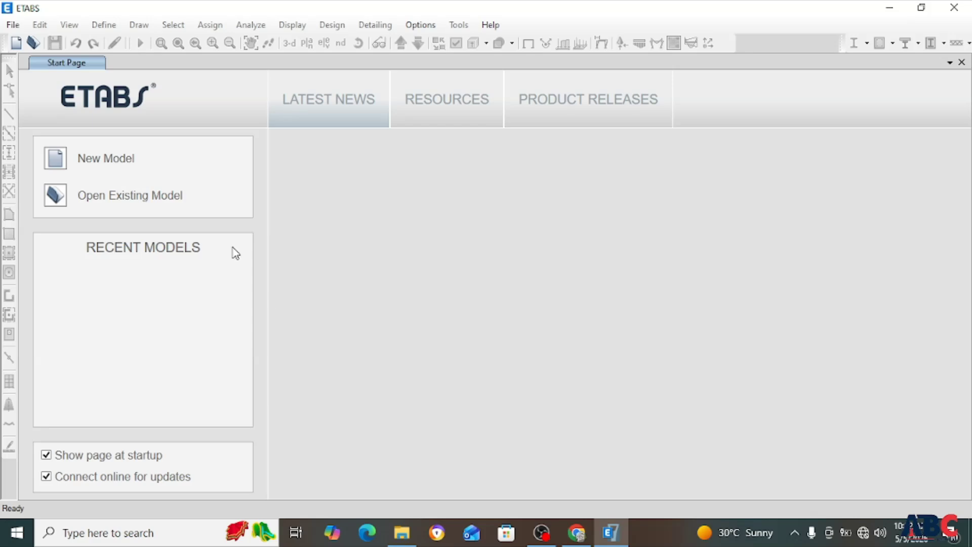
pyautogui.click(107, 158)
pyautogui.click(96, 169)
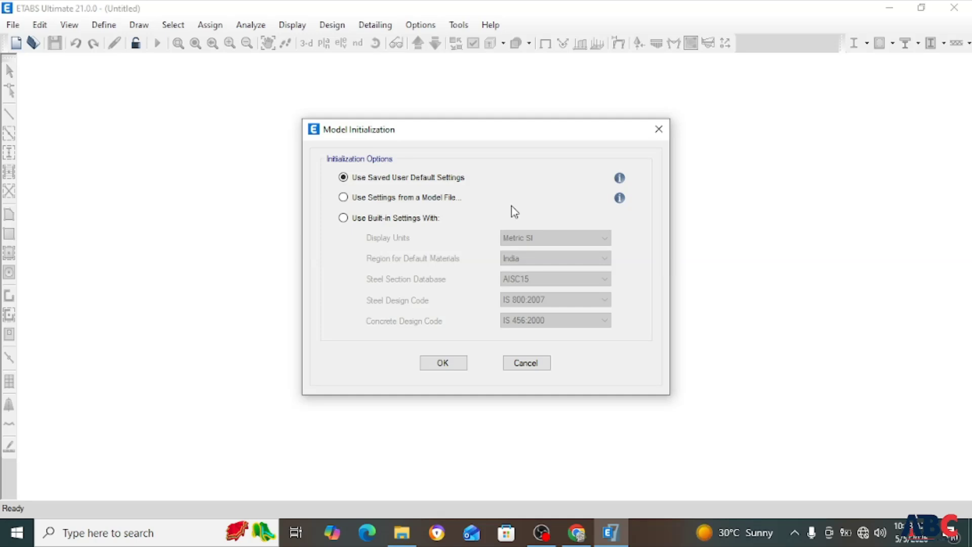
pyautogui.click(341, 221)
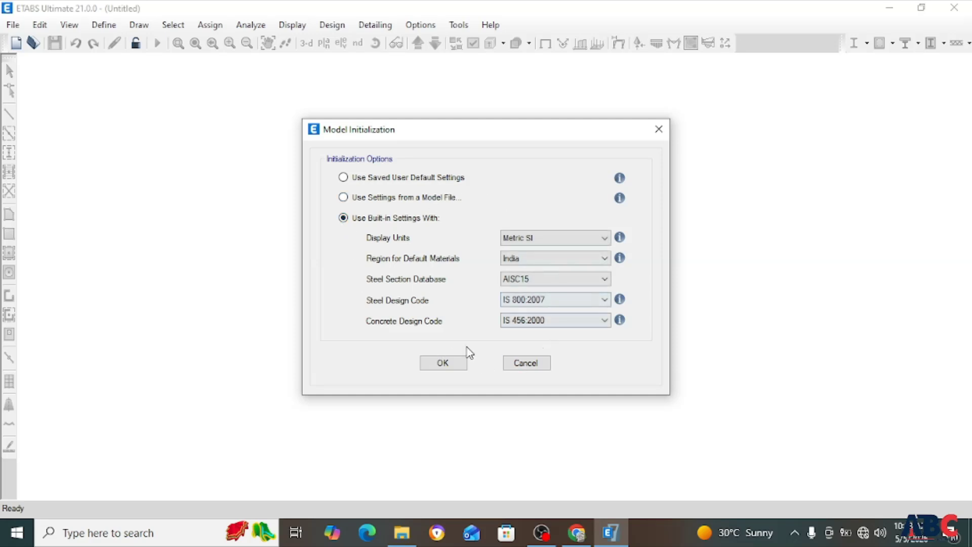
pyautogui.click(358, 181)
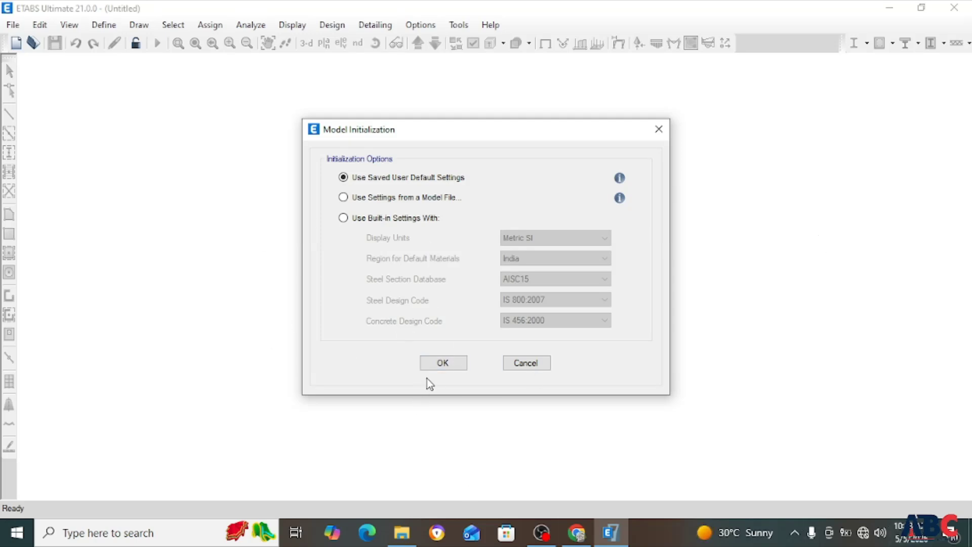
pyautogui.click(432, 364)
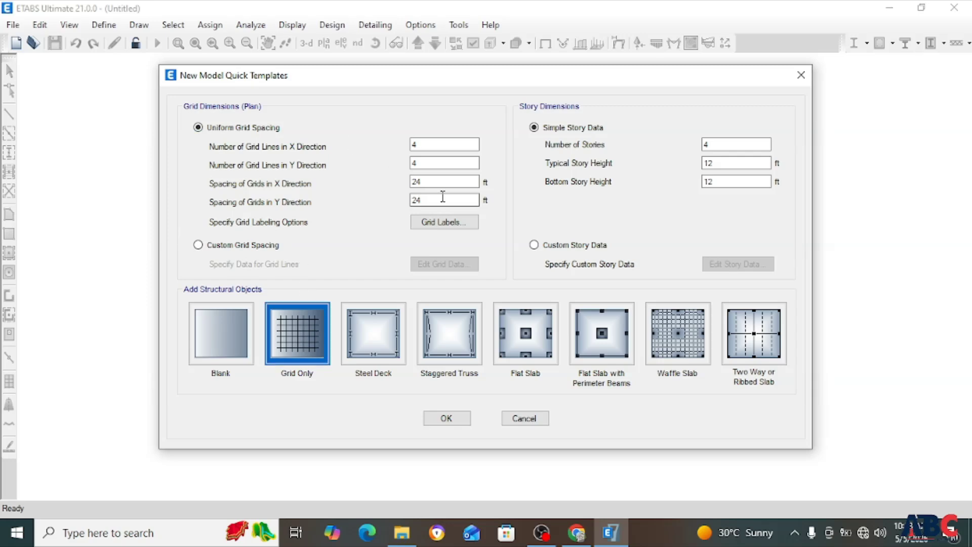
pyautogui.click(13, 23)
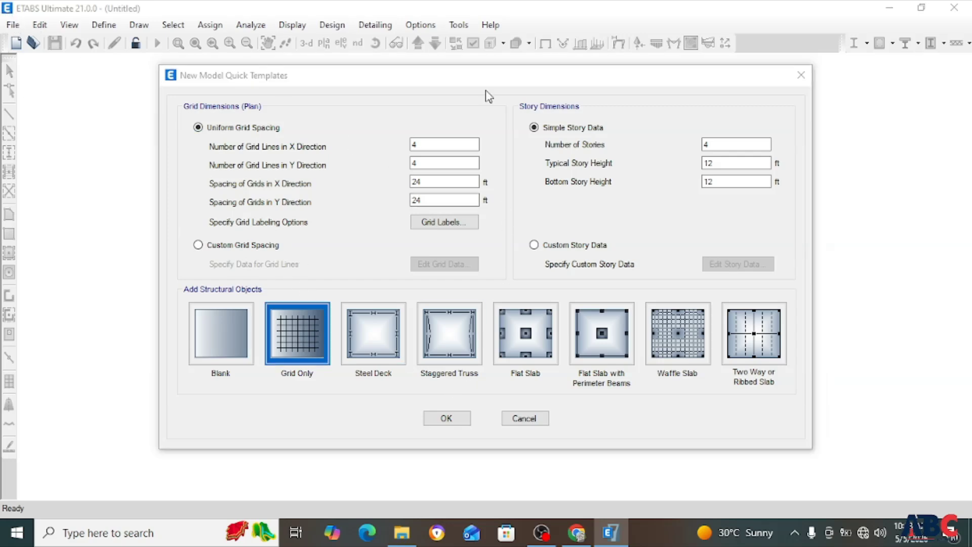
pyautogui.click(801, 75)
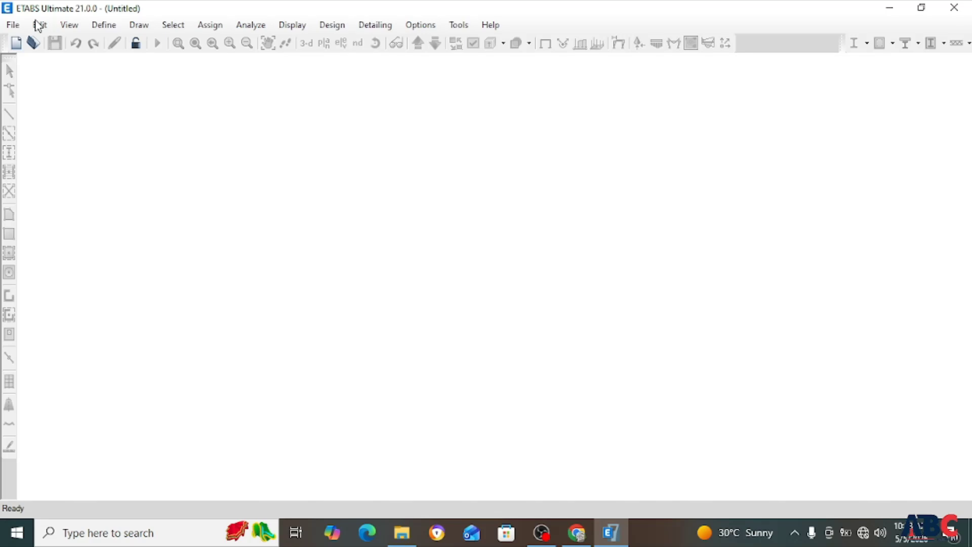
# Step: Start a new model again and, after going through the three initialization options, choose Use Built-in Settings With
pyautogui.click(14, 25)
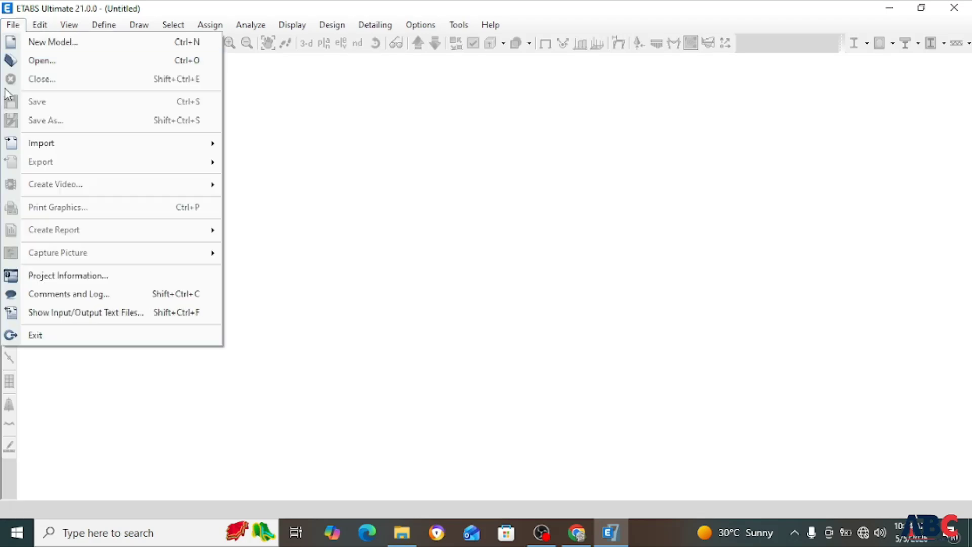
pyautogui.click(47, 41)
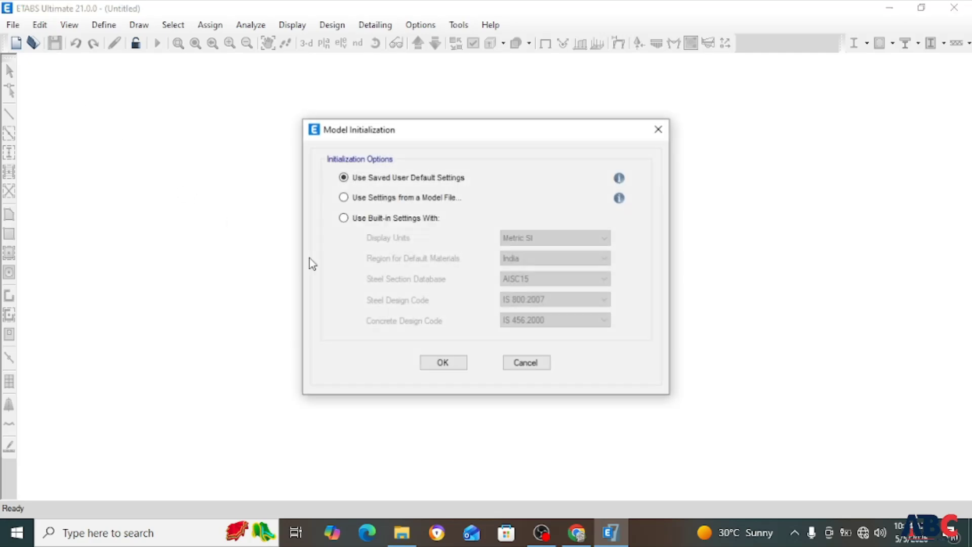
pyautogui.click(356, 198)
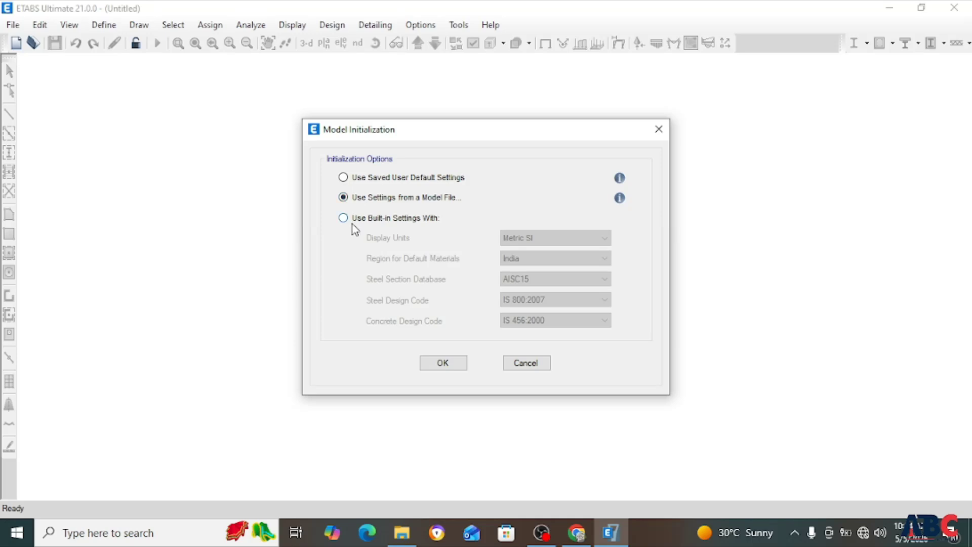
pyautogui.click(353, 219)
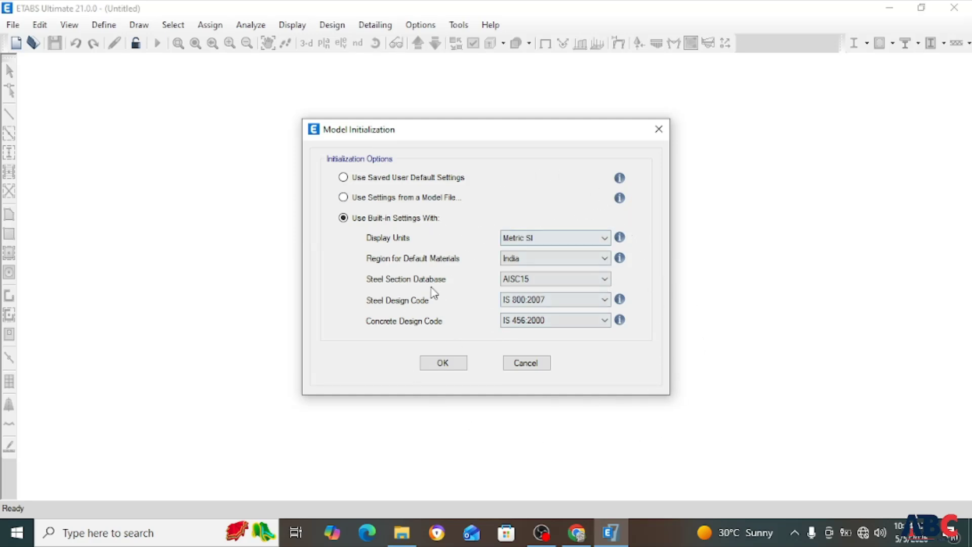
pyautogui.click(358, 181)
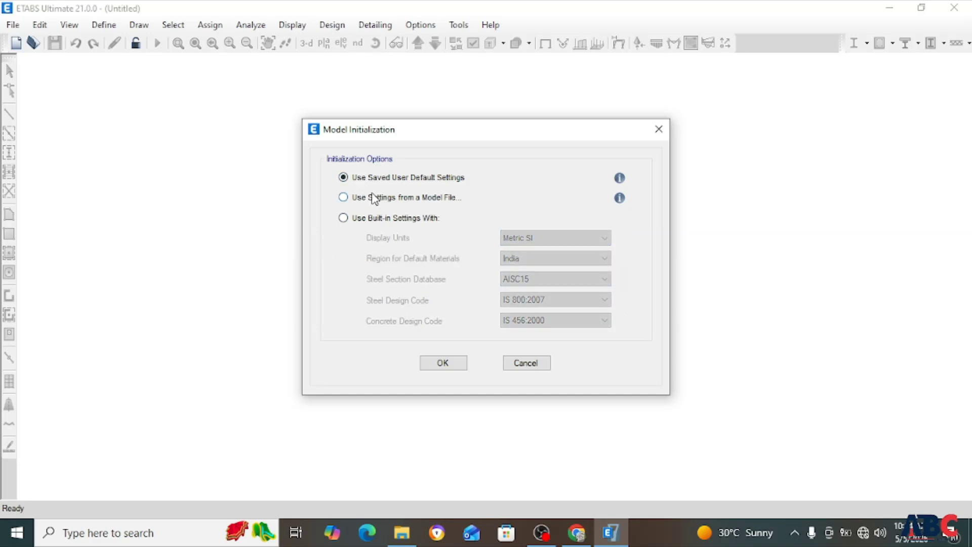
pyautogui.click(373, 201)
pyautogui.click(348, 222)
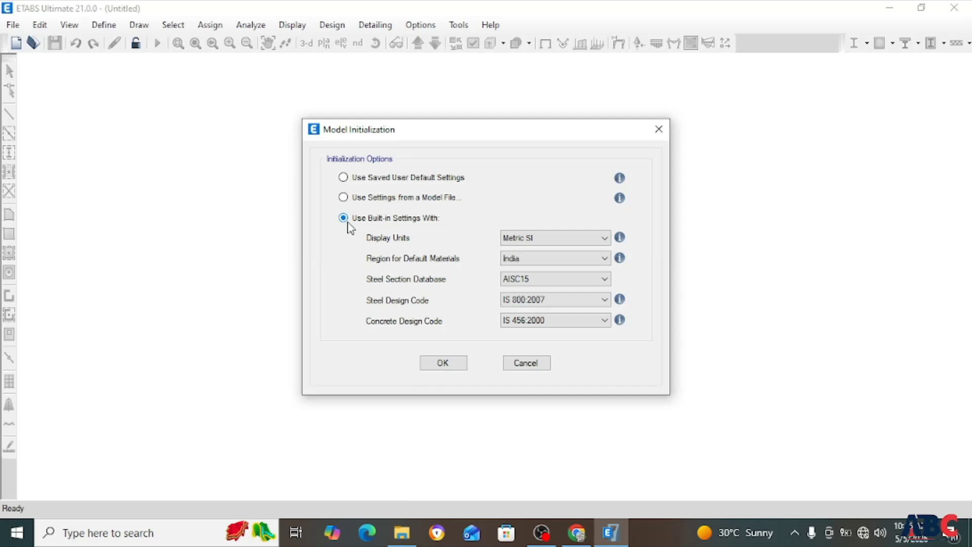
# Step: Try the U.S. Customary and Metric MKS display units and set them back to Metric SI
pyautogui.click(570, 238)
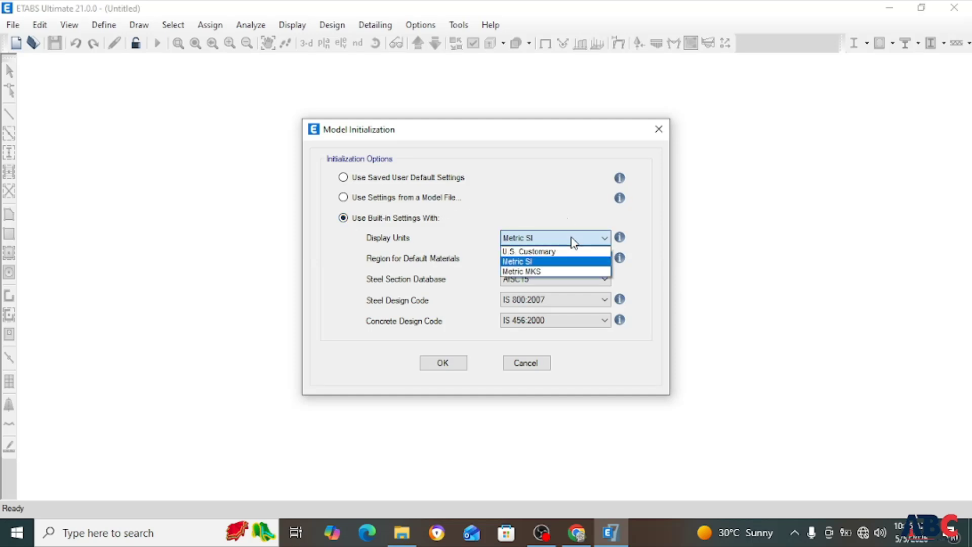
pyautogui.click(539, 251)
pyautogui.click(549, 238)
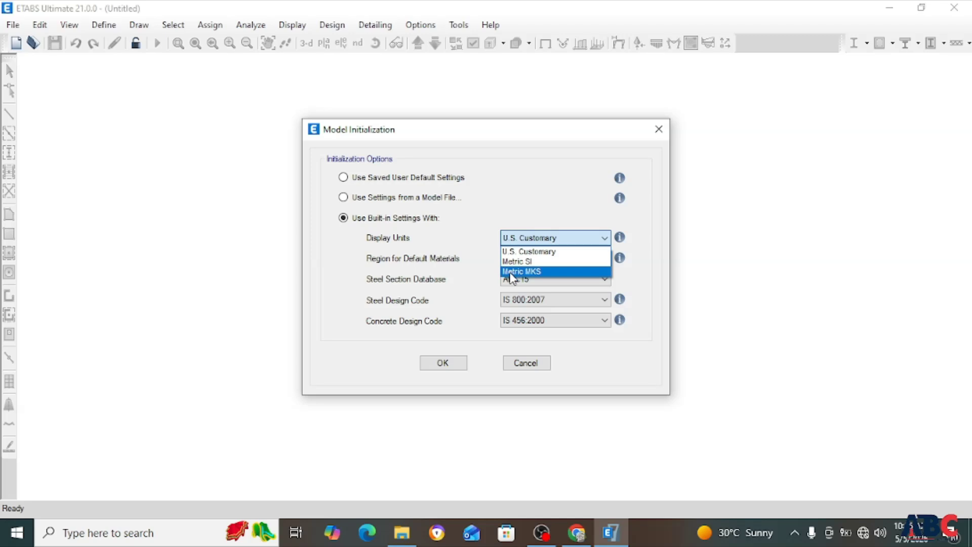
pyautogui.click(519, 272)
pyautogui.click(545, 237)
pyautogui.click(535, 261)
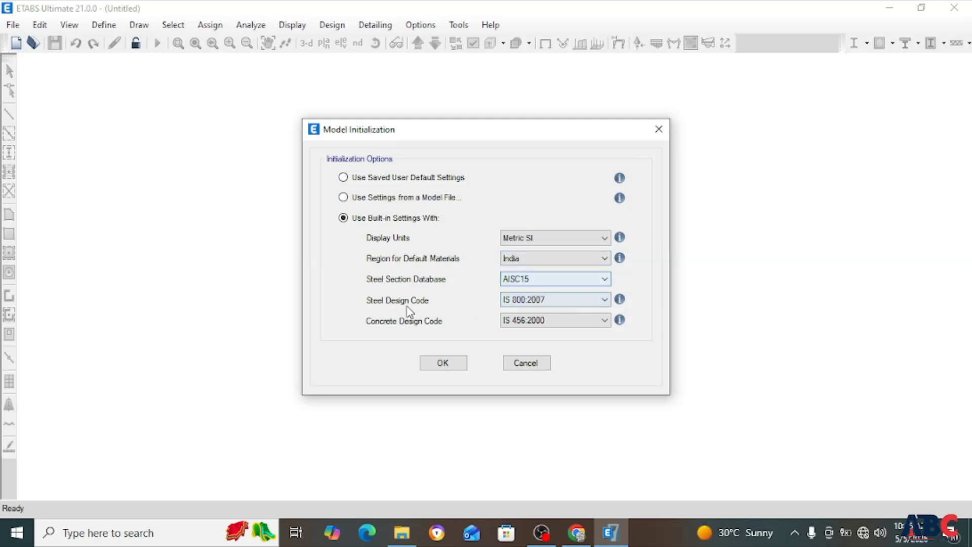
# Step: Set the steel section database to Indian and the steel design code to IS 800:2007
pyautogui.click(549, 282)
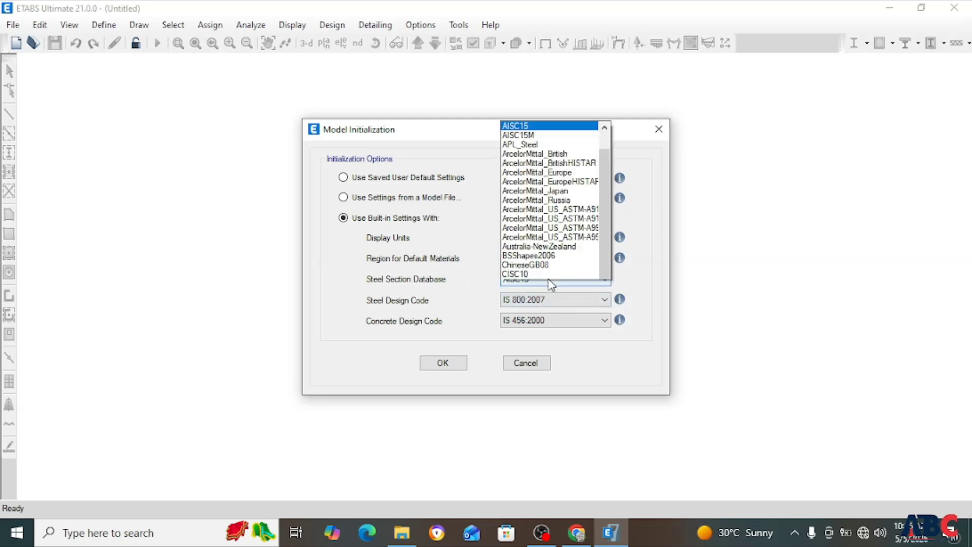
pyautogui.scroll(1, 578, 212)
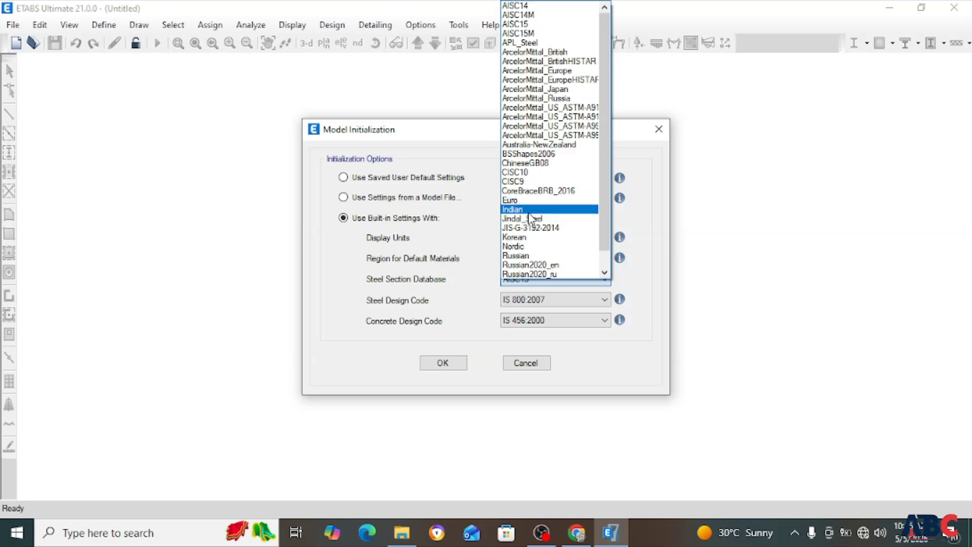
pyautogui.click(513, 209)
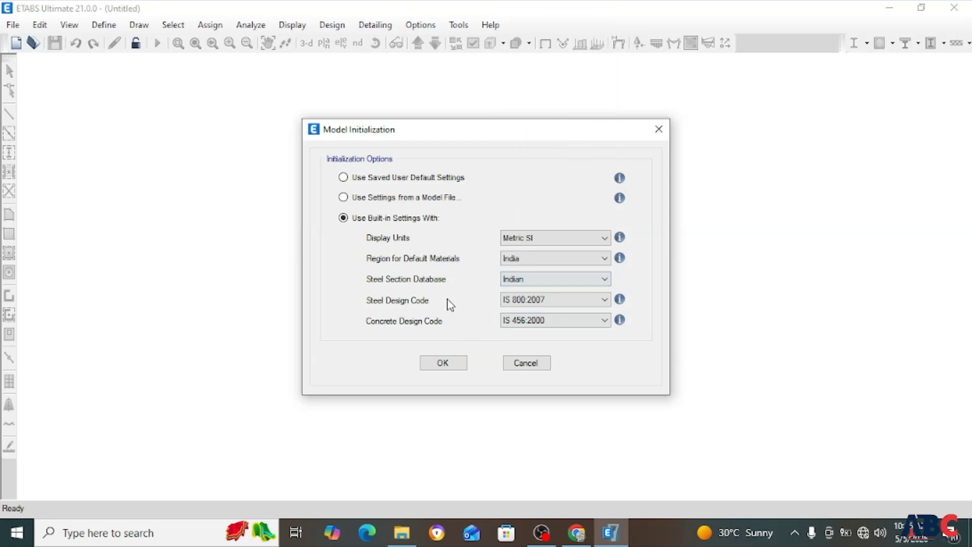
pyautogui.click(551, 303)
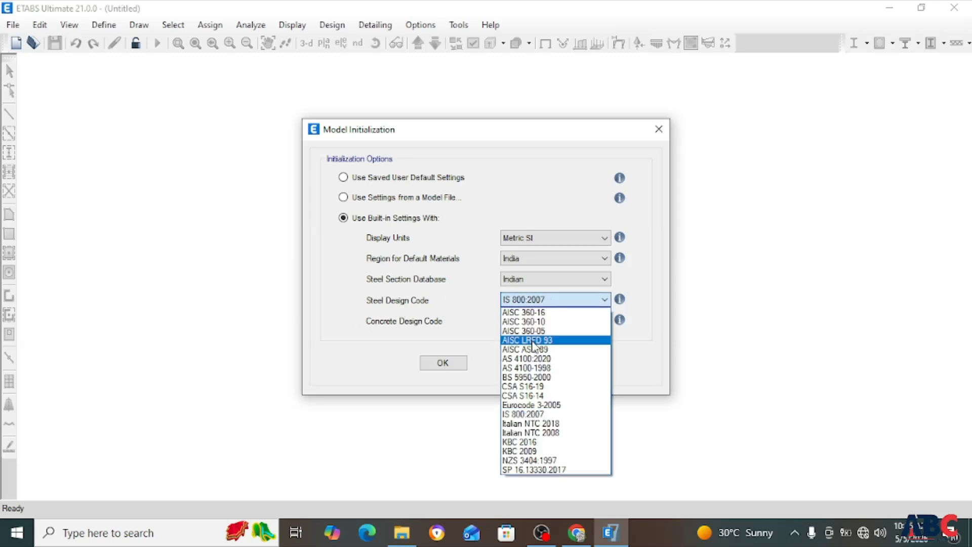
pyautogui.click(523, 396)
pyautogui.click(549, 300)
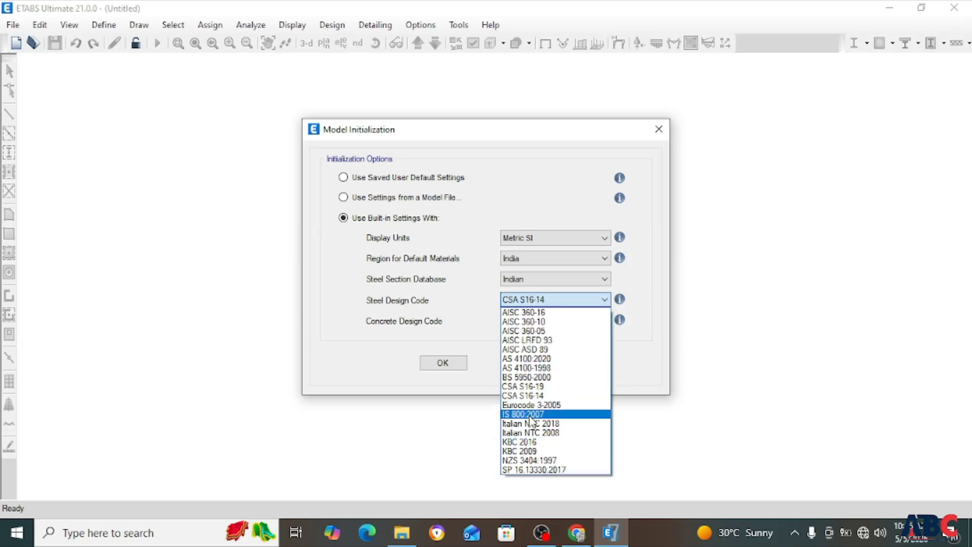
pyautogui.click(525, 415)
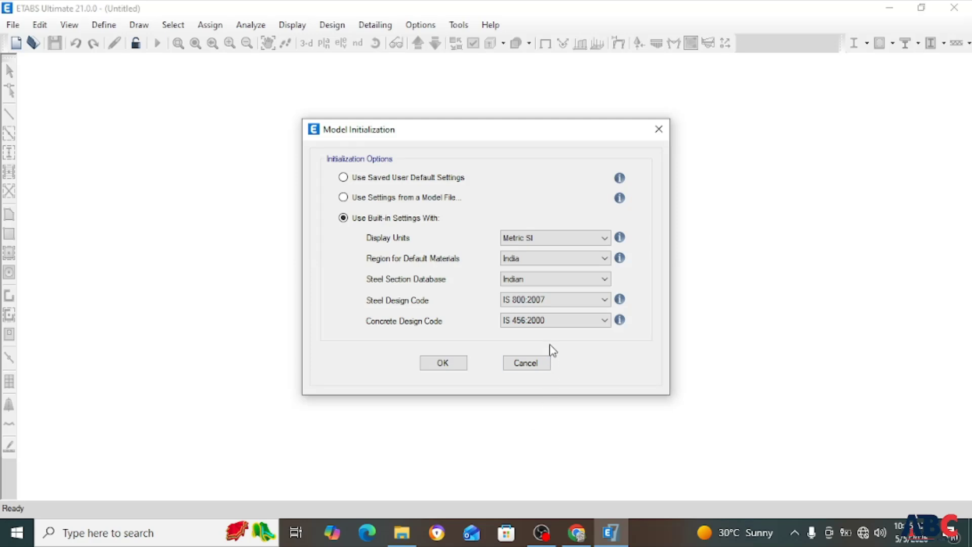
# Step: Choose IS 456:2000 as the concrete design code and confirm the model initialization settings
pyautogui.click(549, 323)
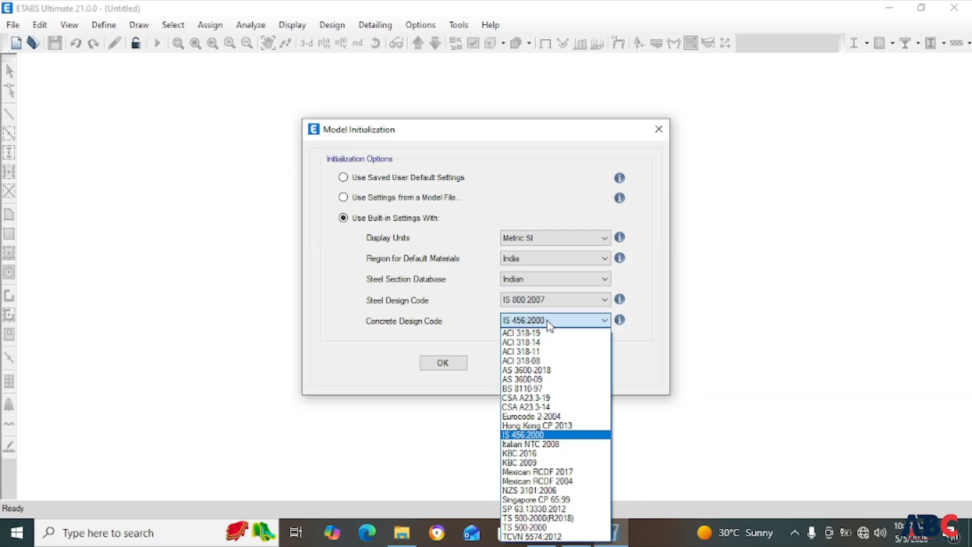
pyautogui.click(548, 322)
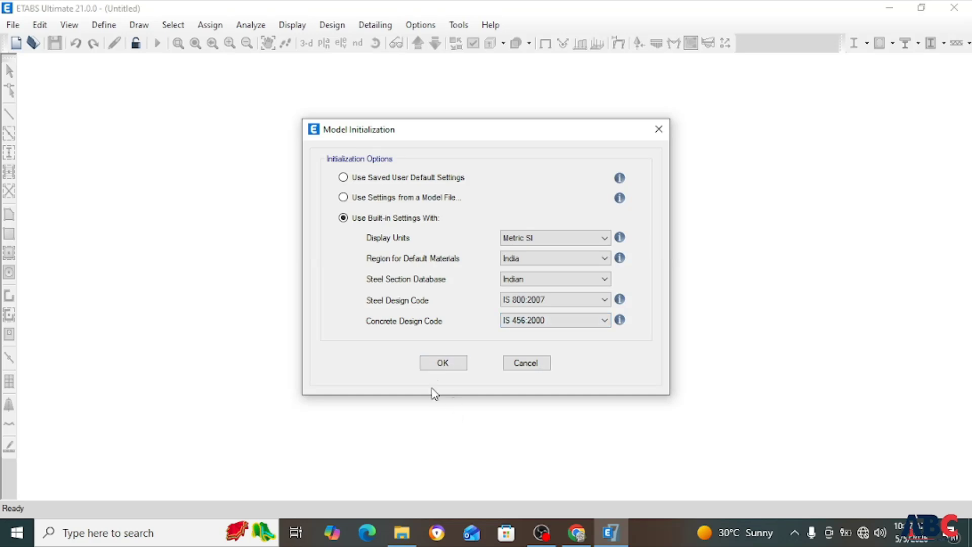
pyautogui.click(445, 364)
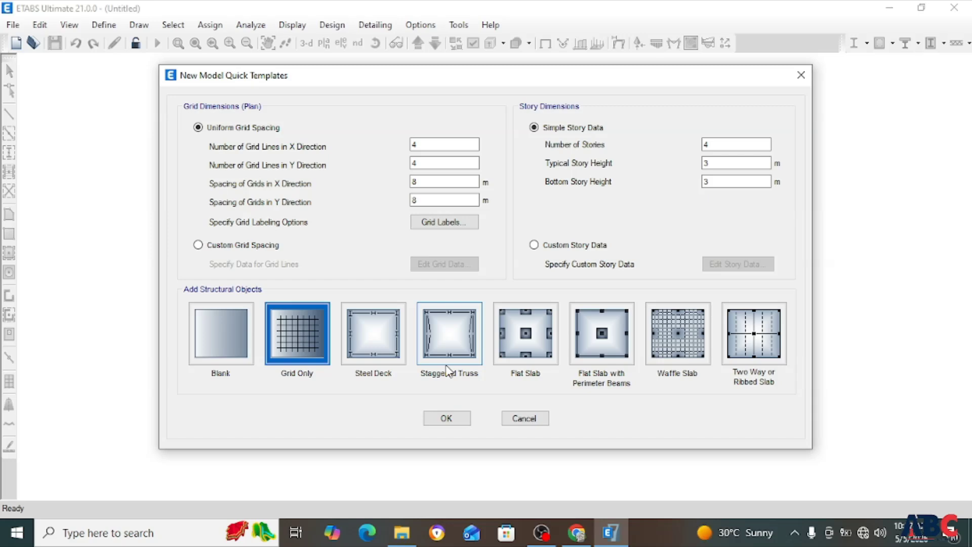
# Step: Look through the Blank and Steel Deck templates, then select the Grid Only template
pyautogui.click(214, 348)
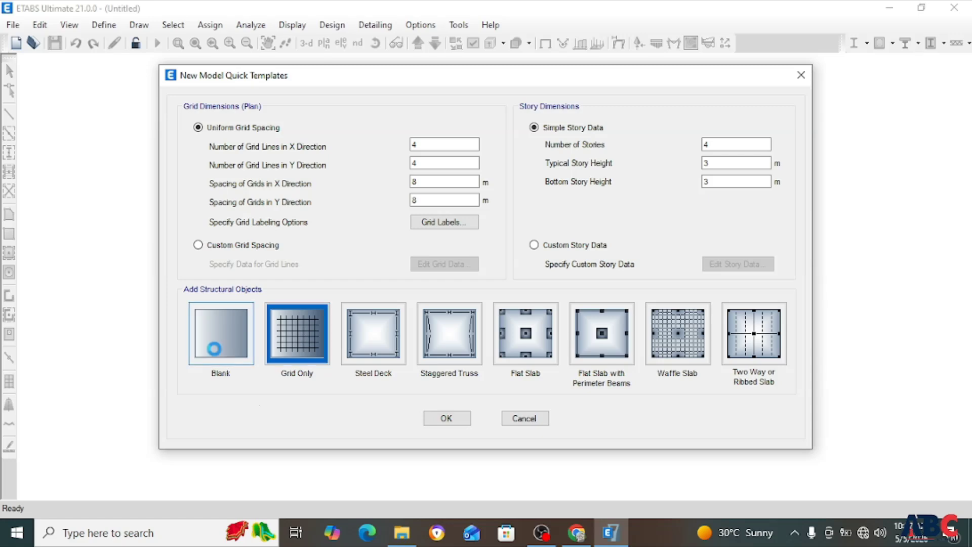
pyautogui.click(320, 356)
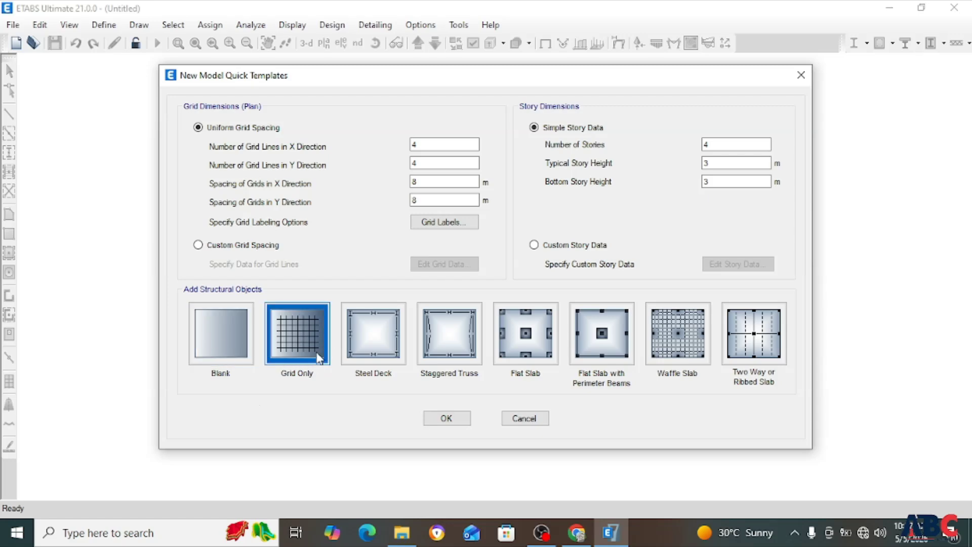
pyautogui.click(367, 336)
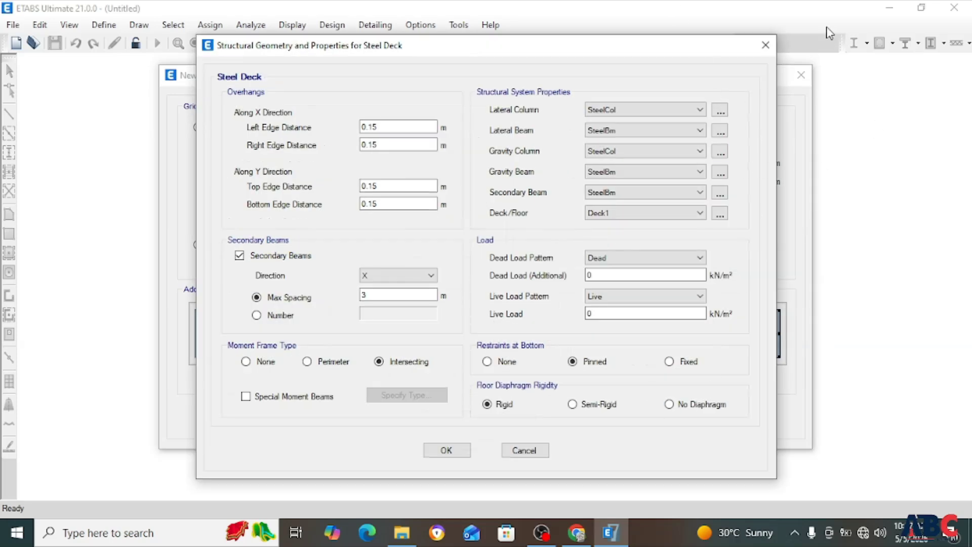
pyautogui.click(765, 44)
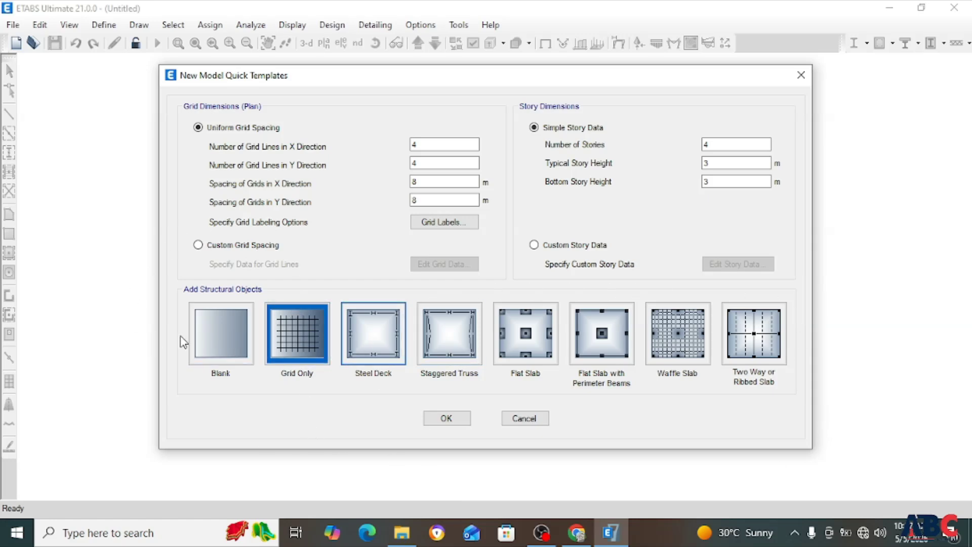
pyautogui.click(238, 342)
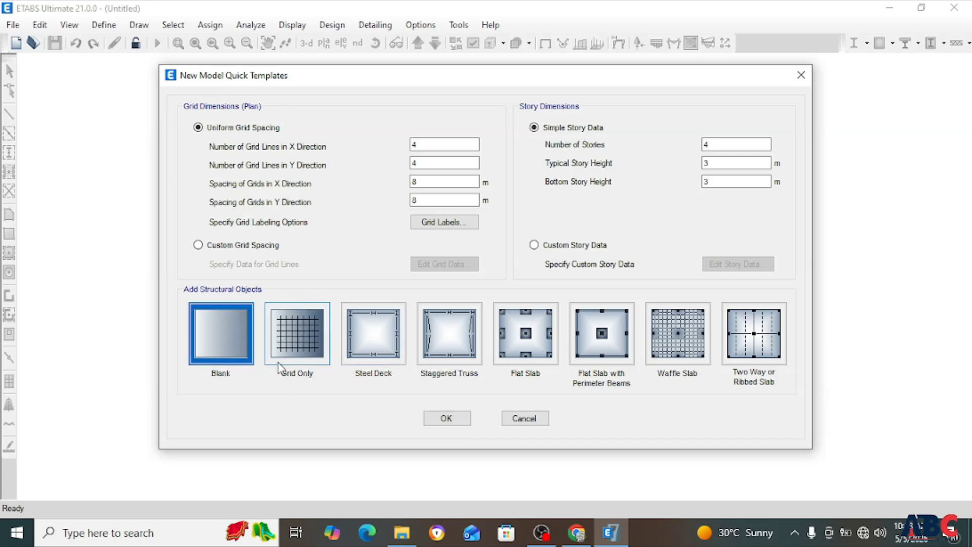
pyautogui.click(298, 329)
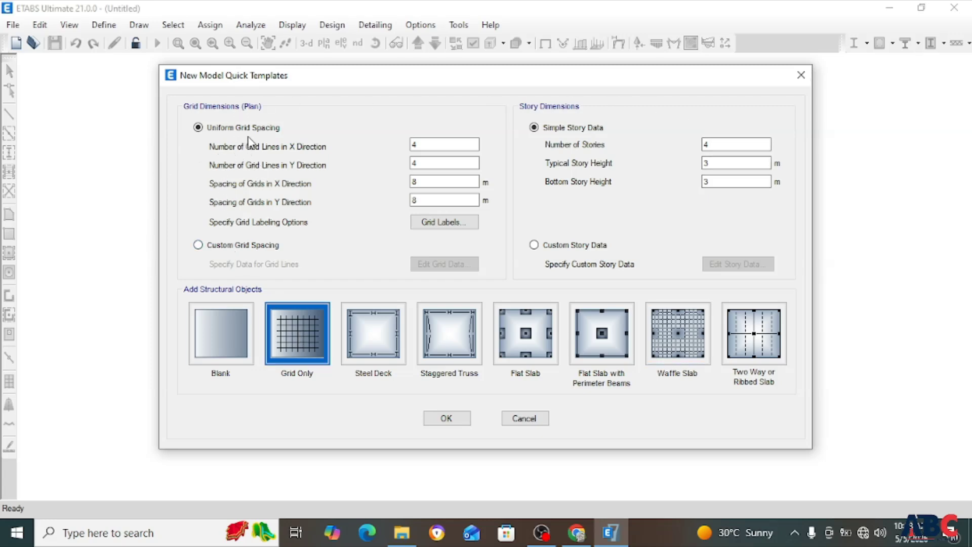
# Step: Set the number of stories to 2 in the simple story data
pyautogui.doubleClick(414, 144)
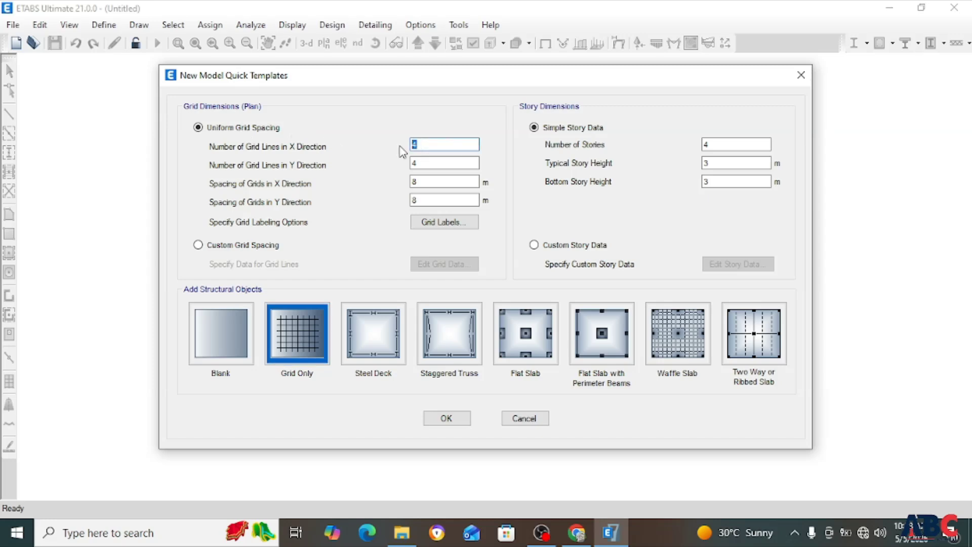
pyautogui.click(436, 163)
pyautogui.moveTo(436, 163); pyautogui.dragTo(248, 171)
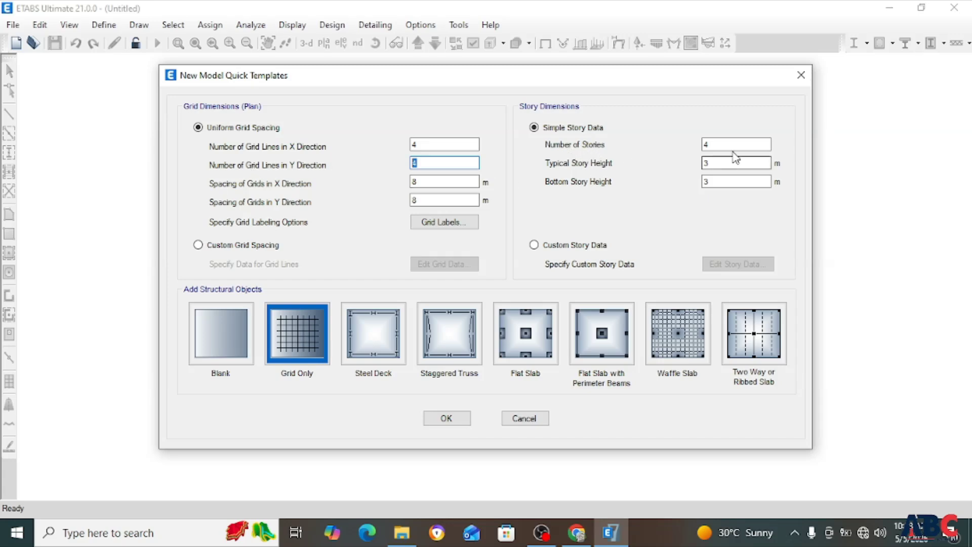
pyautogui.moveTo(733, 151); pyautogui.dragTo(643, 161)
pyautogui.click(733, 163)
pyautogui.click(731, 144)
pyautogui.write('2')
pyautogui.click(712, 163)
pyautogui.press('Tab')
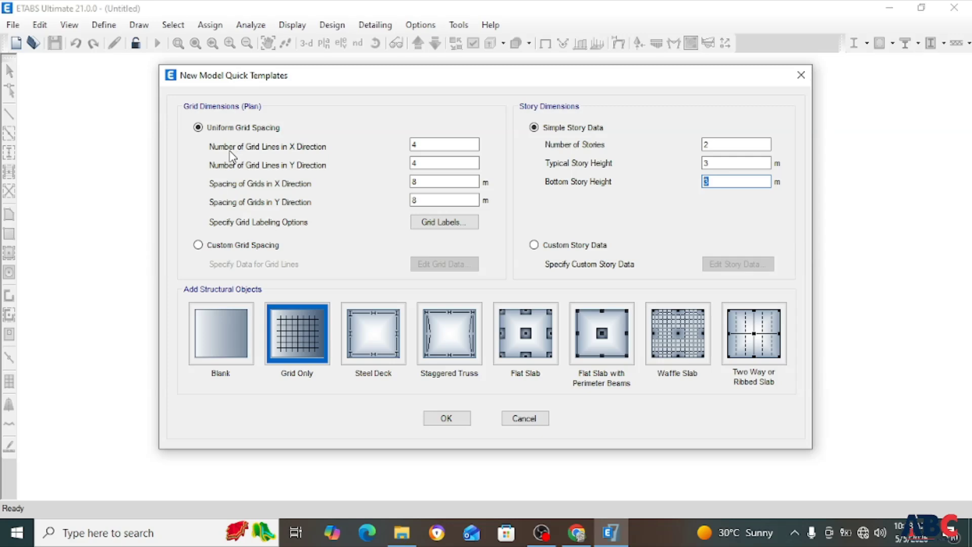
# Step: Set the uniform grid to 3 lines in X and 3 in Y, spaced 5 m in X and 6 m in Y
pyautogui.moveTo(441, 143); pyautogui.dragTo(400, 162)
pyautogui.write('3')
pyautogui.press('Tab')
pyautogui.write('3')
pyautogui.press('Tab')
pyautogui.write('5')
pyautogui.press('Tab')
pyautogui.write('6')
# Step: Review the custom story data table, return to Simple Story Data and create the grid-only model
pyautogui.click(534, 245)
pyautogui.click(747, 264)
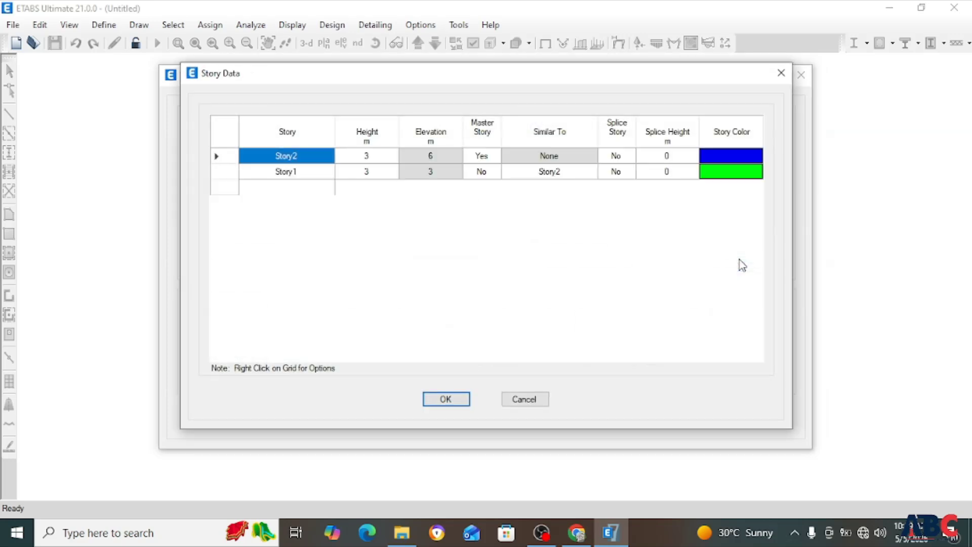
pyautogui.click(304, 187)
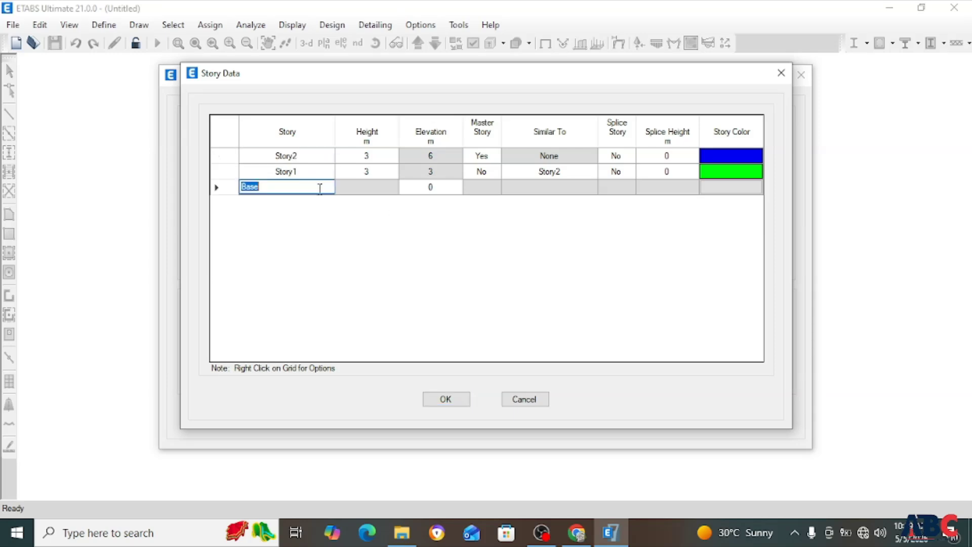
pyautogui.click(305, 171)
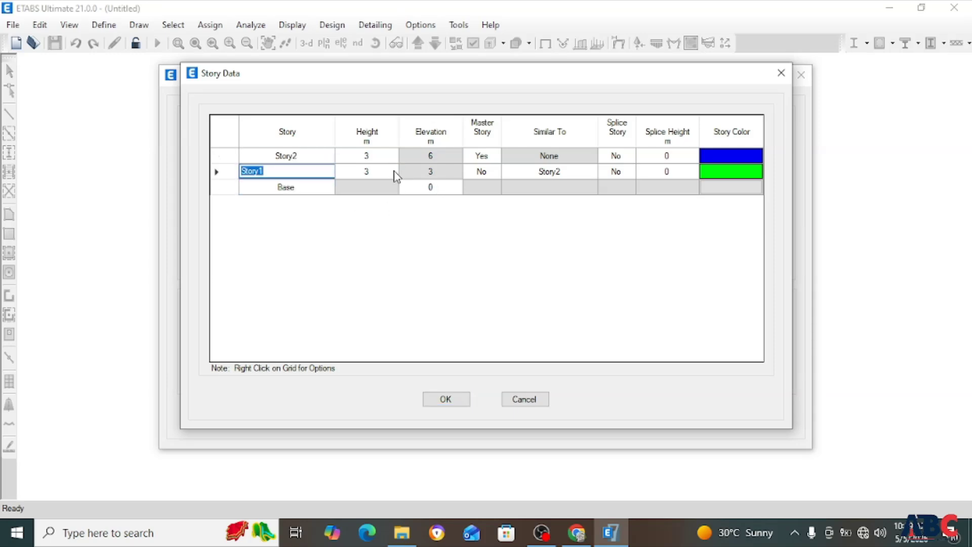
pyautogui.click(329, 155)
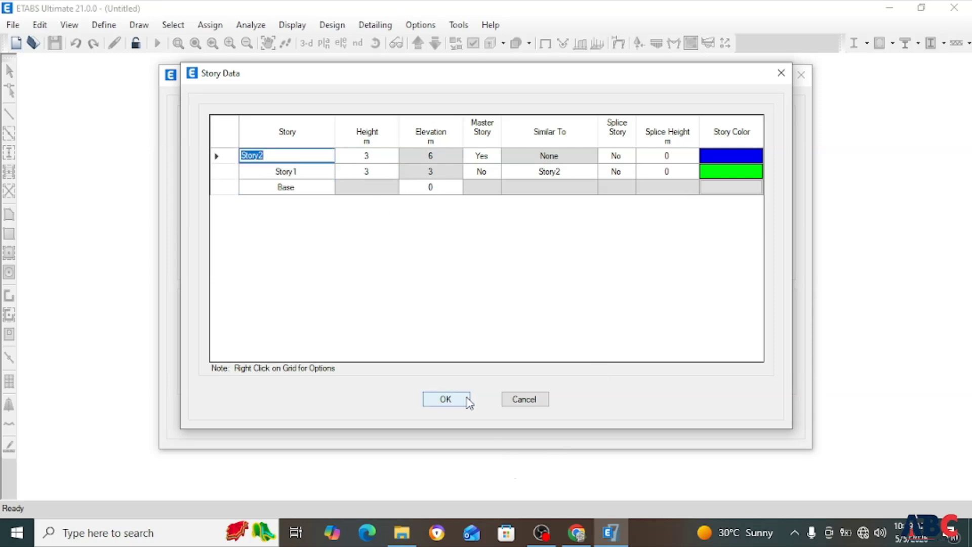
pyautogui.click(439, 398)
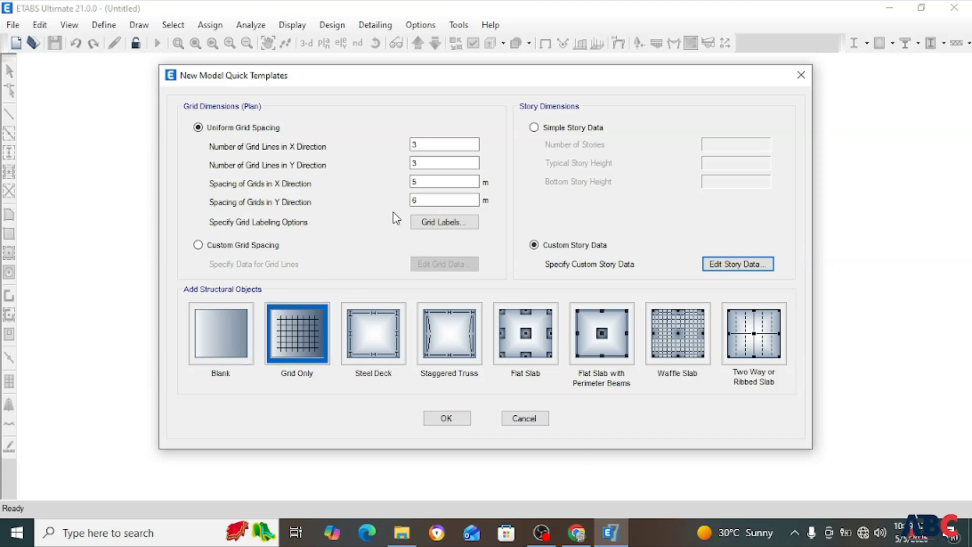
pyautogui.click(534, 127)
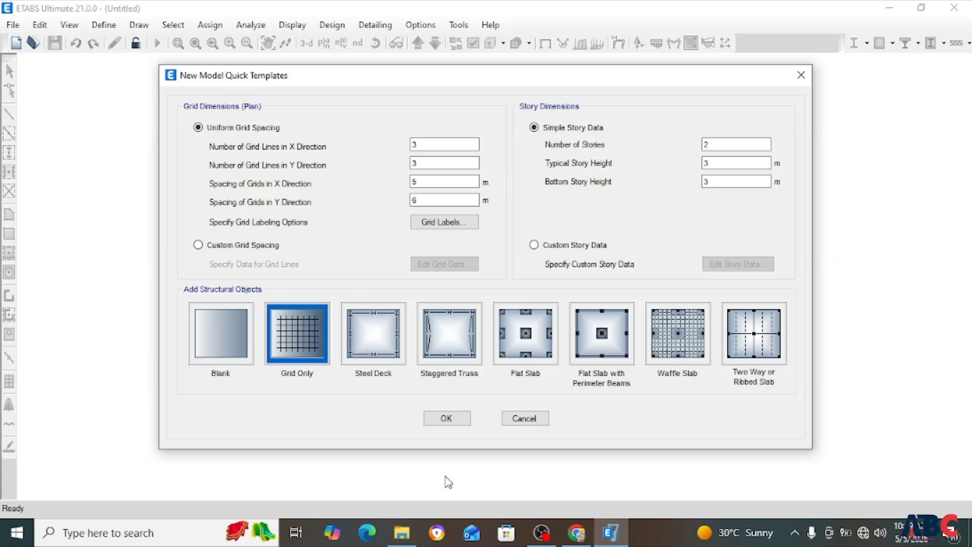
pyautogui.click(456, 419)
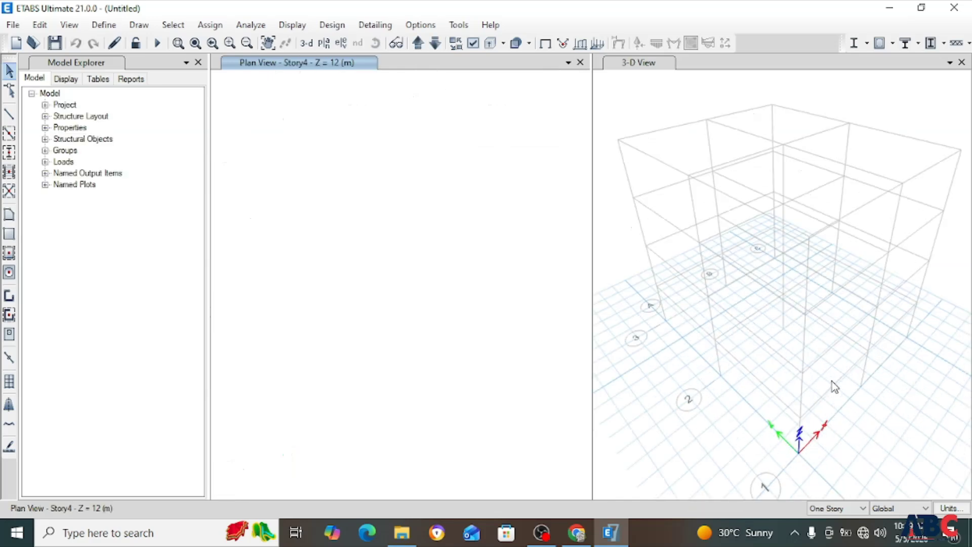
# Step: Examine the generated grid and its spacing in the plan view and from several angles in the 3-D view
pyautogui.scroll(-6, 380, 303)
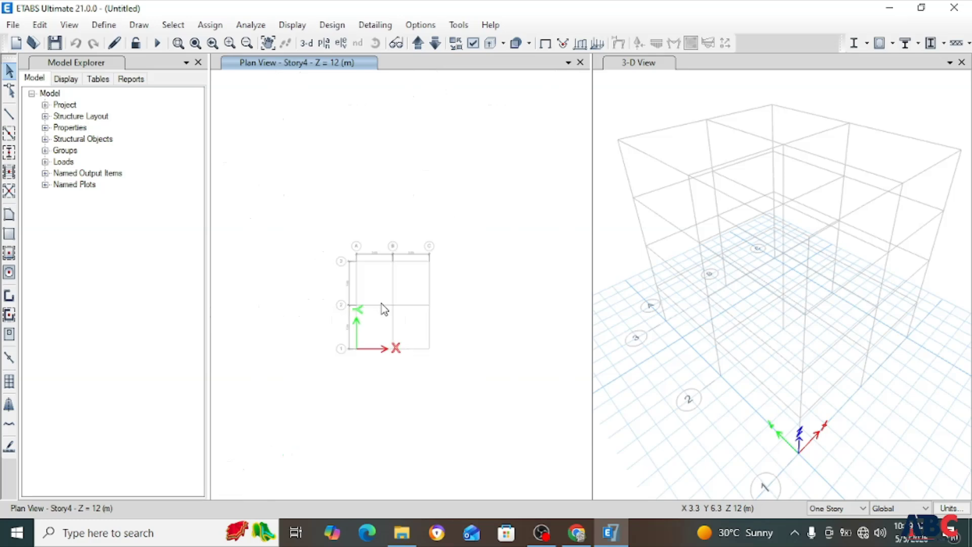
pyautogui.scroll(6, 381, 304)
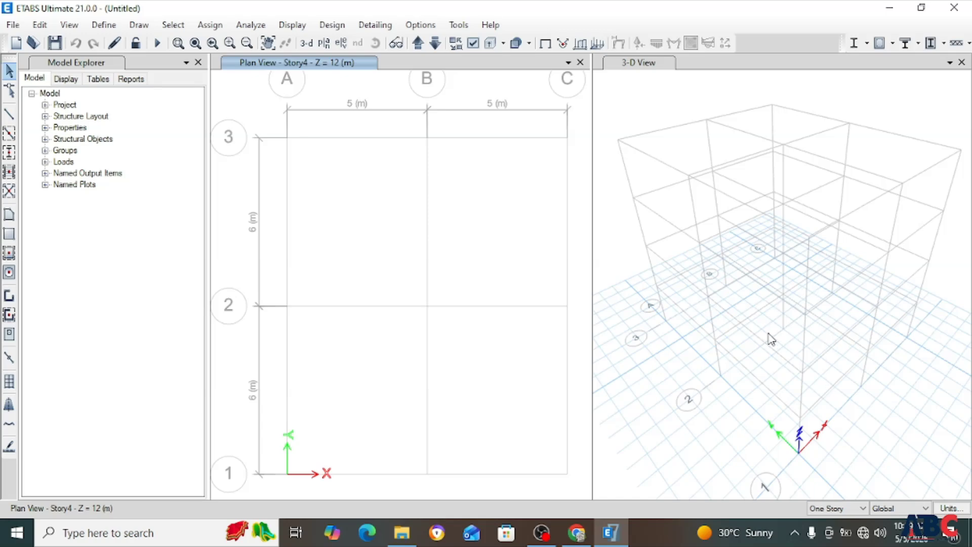
pyautogui.scroll(2, 767, 349)
pyautogui.scroll(-2, 767, 354)
pyautogui.scroll(-2, 711, 414)
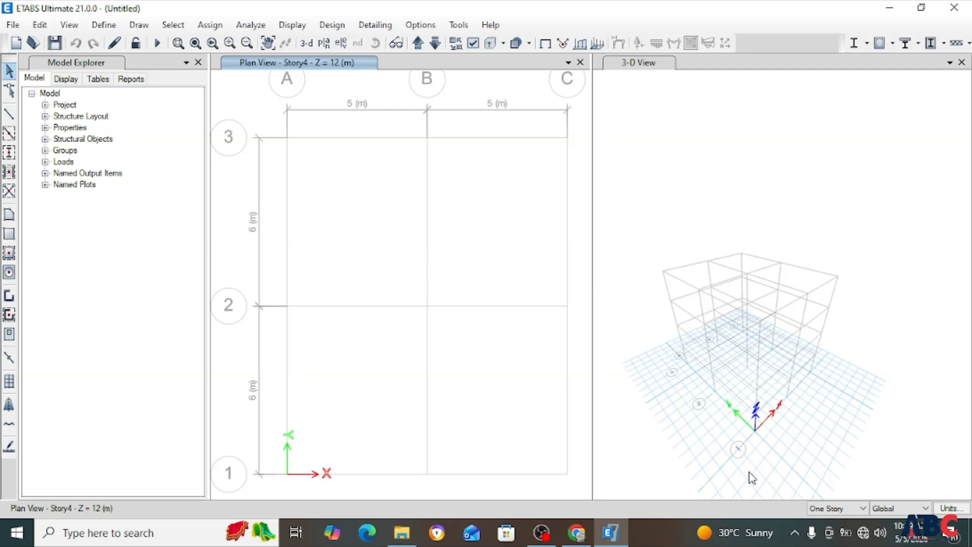
pyautogui.scroll(-3, 445, 354)
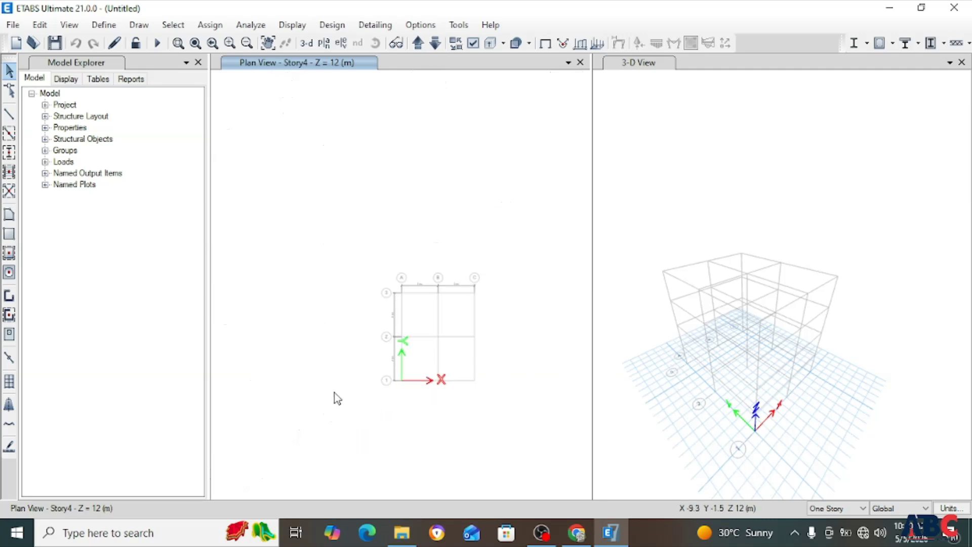
pyautogui.scroll(2, 443, 371)
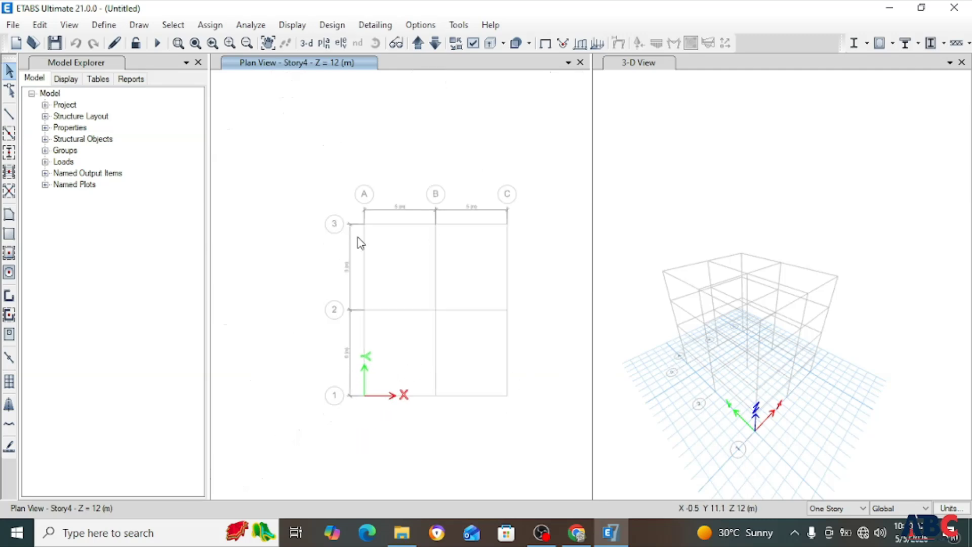
pyautogui.scroll(2, 720, 417)
pyautogui.scroll(-2, 720, 416)
pyautogui.scroll(-1, 761, 413)
pyautogui.keyDown('shift'); pyautogui.moveTo(761, 413); pyautogui.dragTo(838, 395, button='middle'); pyautogui.keyUp('shift')
pyautogui.scroll(2, 814, 405)
pyautogui.scroll(-2, 756, 384)
pyautogui.scroll(3, 740, 324)
pyautogui.scroll(-3, 744, 370)
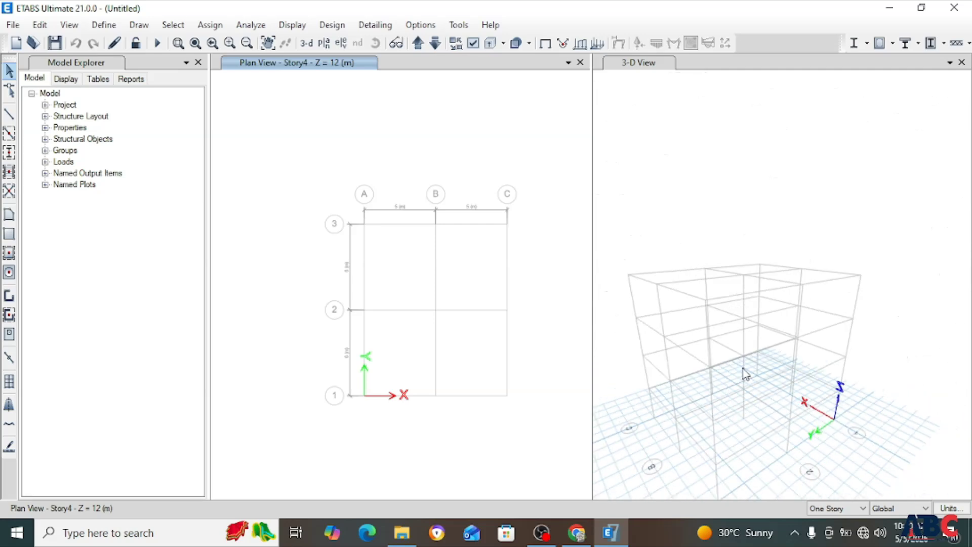
pyautogui.keyDown('shift'); pyautogui.moveTo(774, 374); pyautogui.dragTo(752, 373, button='middle'); pyautogui.keyUp('shift')
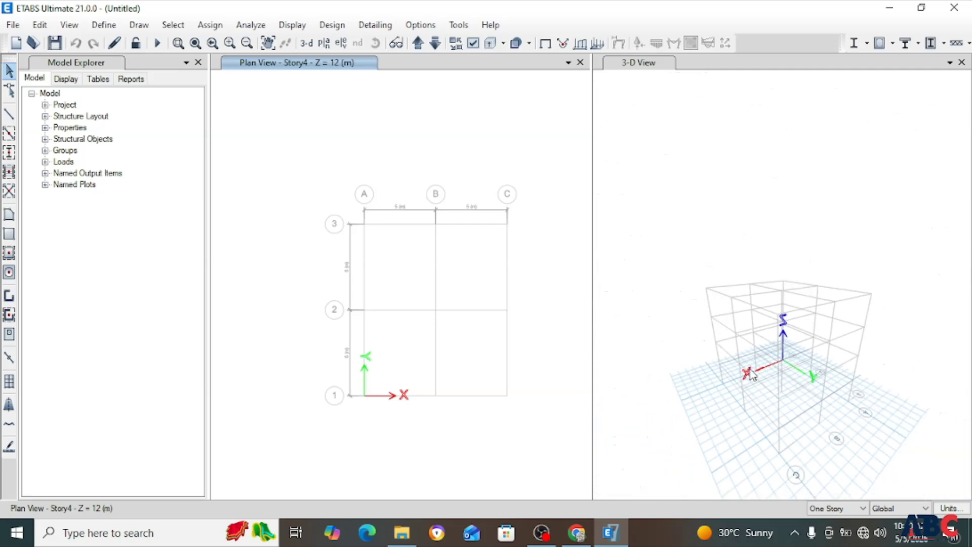
# Step: Start a new model without saving the current one, and initialize it with the built-in settings
pyautogui.click(6, 26)
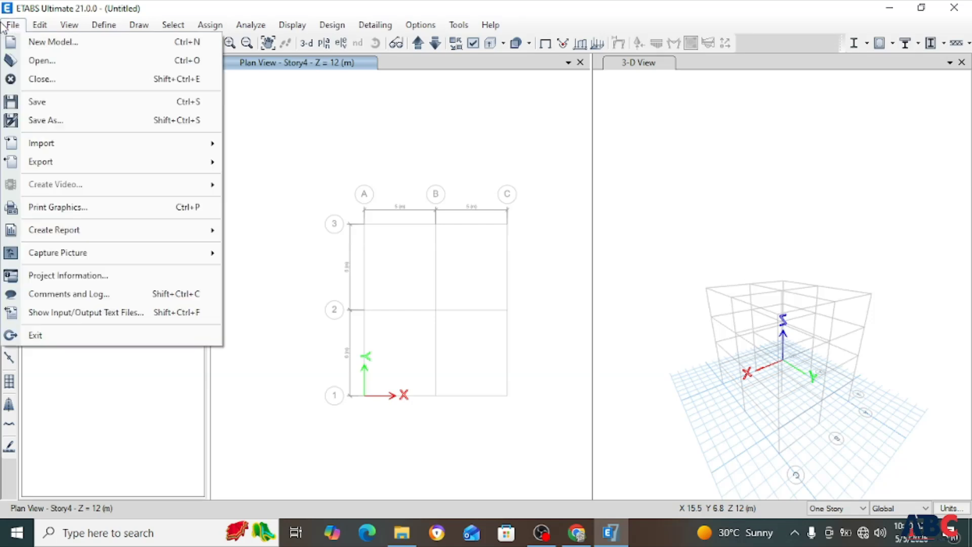
pyautogui.click(41, 61)
pyautogui.click(583, 232)
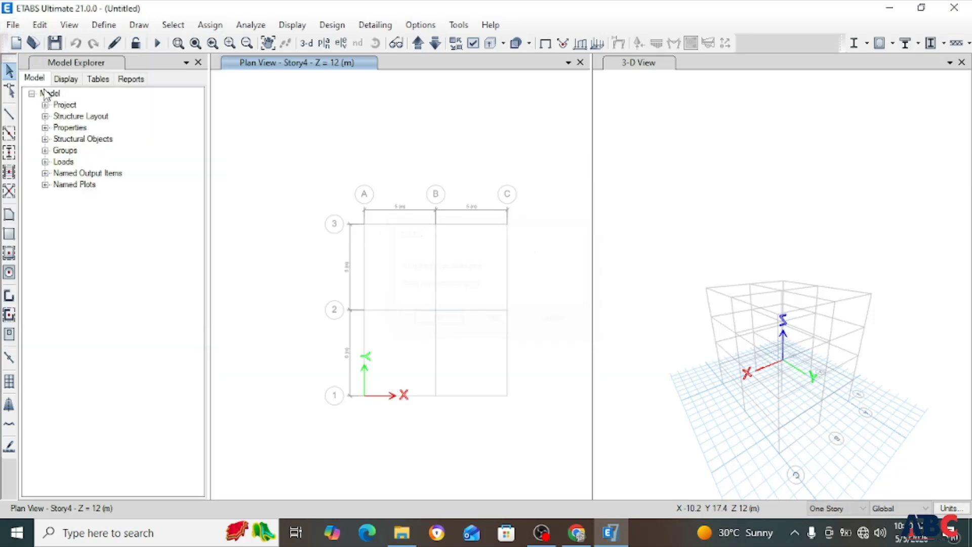
pyautogui.click(13, 25)
pyautogui.click(33, 60)
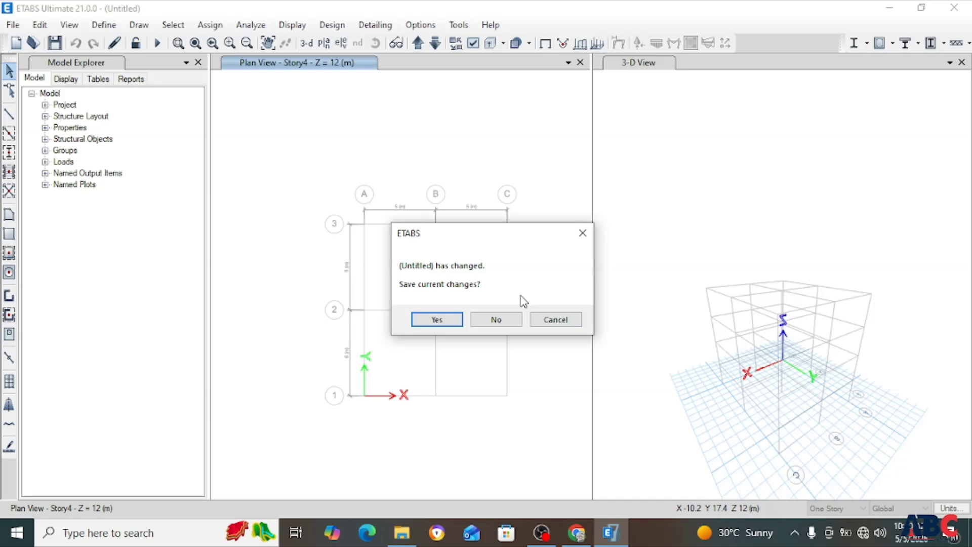
pyautogui.click(507, 321)
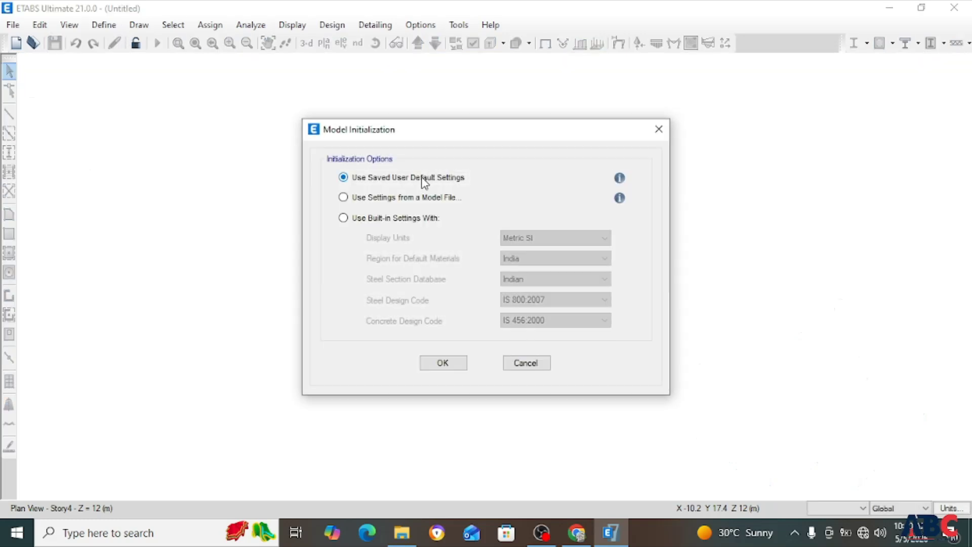
pyautogui.click(370, 218)
pyautogui.click(439, 363)
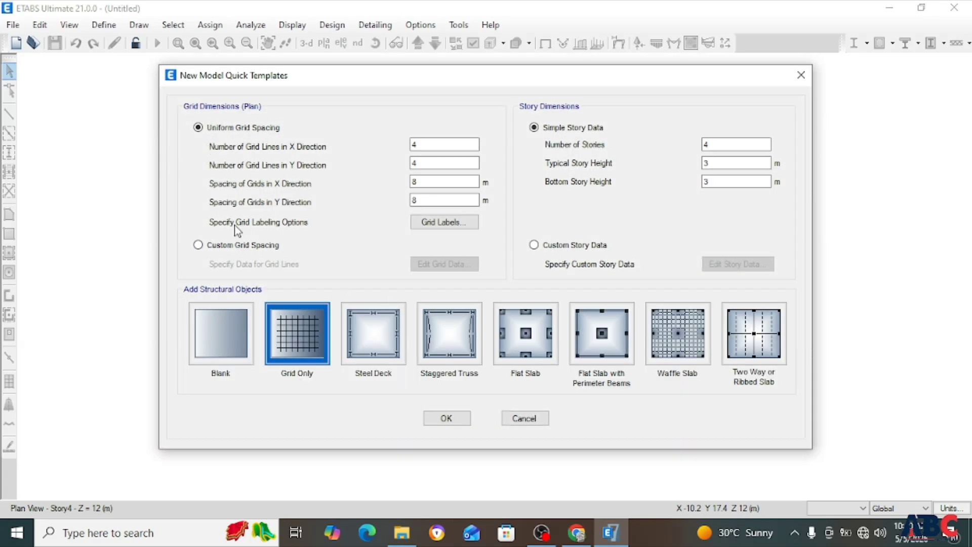
# Step: Choose custom grid spacing and custom story data, then open the grid data and name the grid system G1+1
pyautogui.click(203, 246)
pyautogui.click(557, 246)
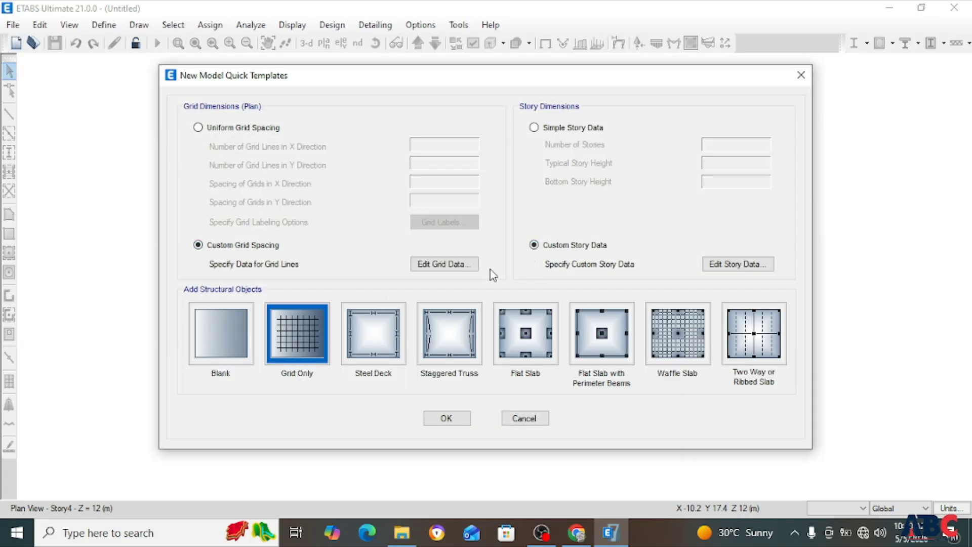
pyautogui.click(444, 264)
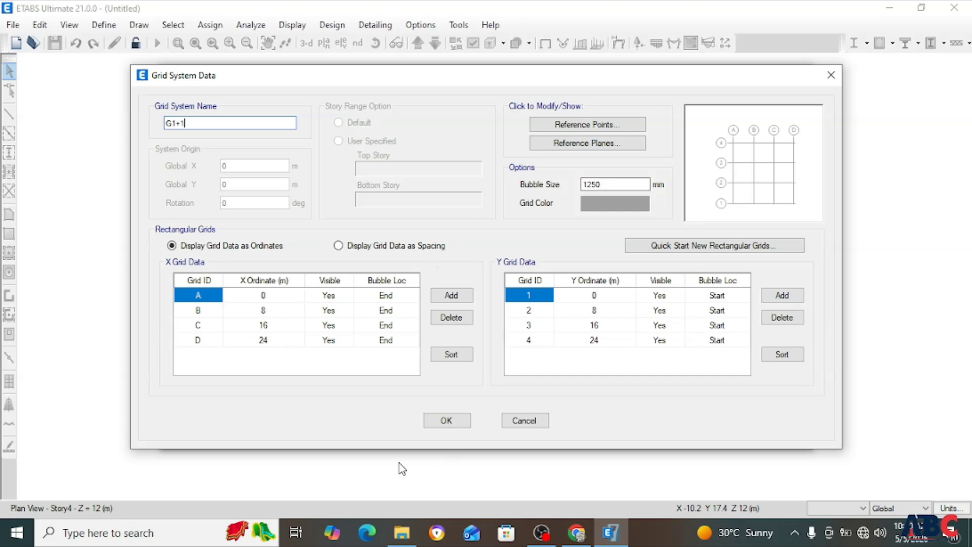
# Step: Set the X ordinates of grid lines B, C and D to 4, 8 and 12 m
pyautogui.click(290, 316)
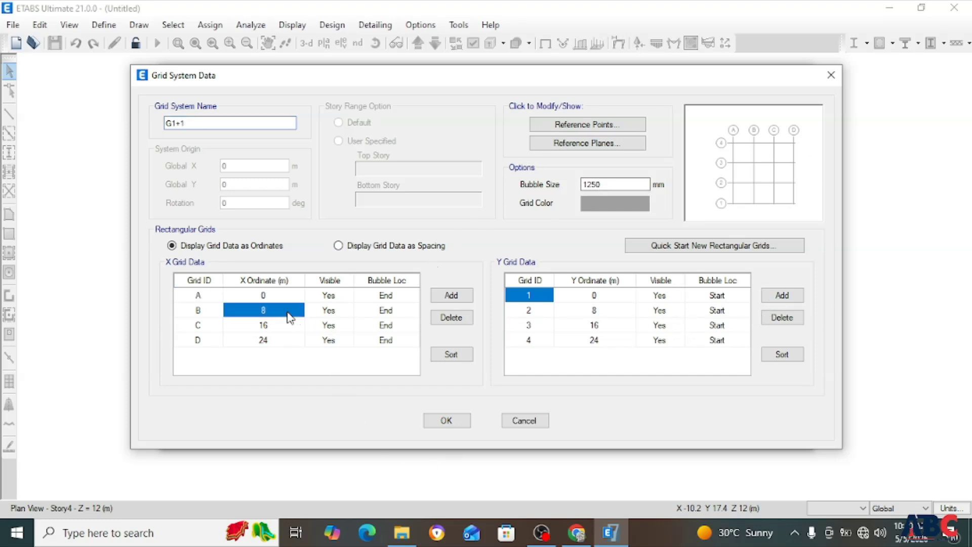
pyautogui.write('4')
pyautogui.click(279, 332)
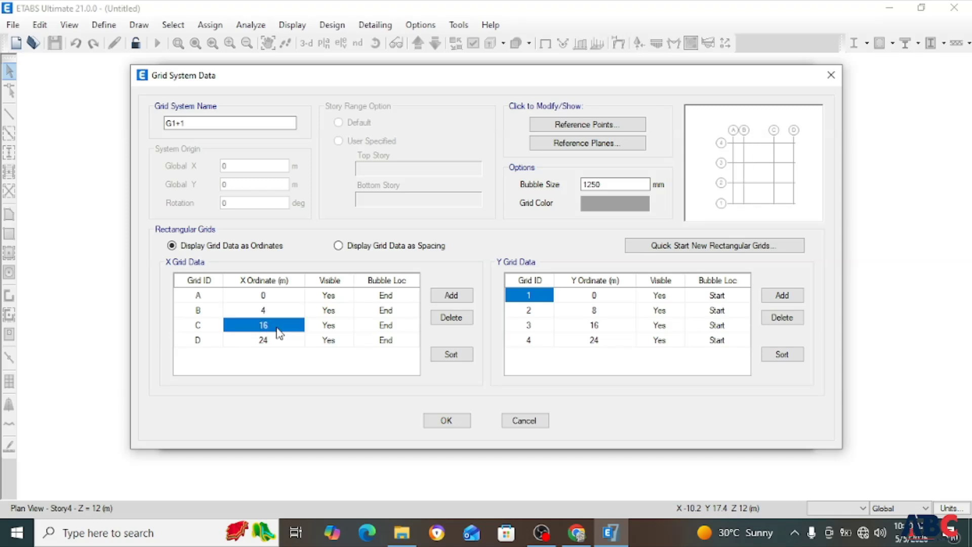
pyautogui.write('8')
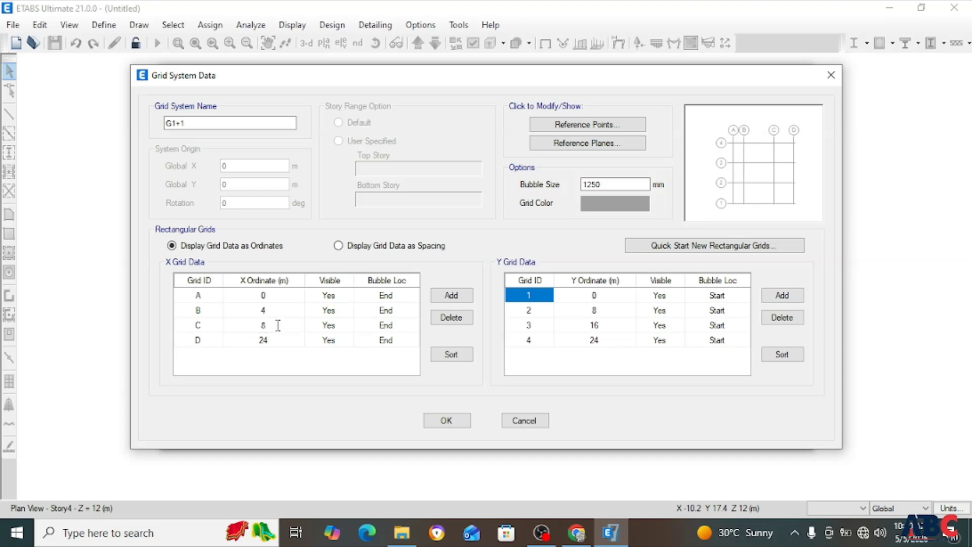
pyautogui.click(271, 340)
pyautogui.write('1')
# Step: Set the Y ordinates of grid lines 2, 3 and 4 to 3, 6 and 9 m
pyautogui.click(608, 310)
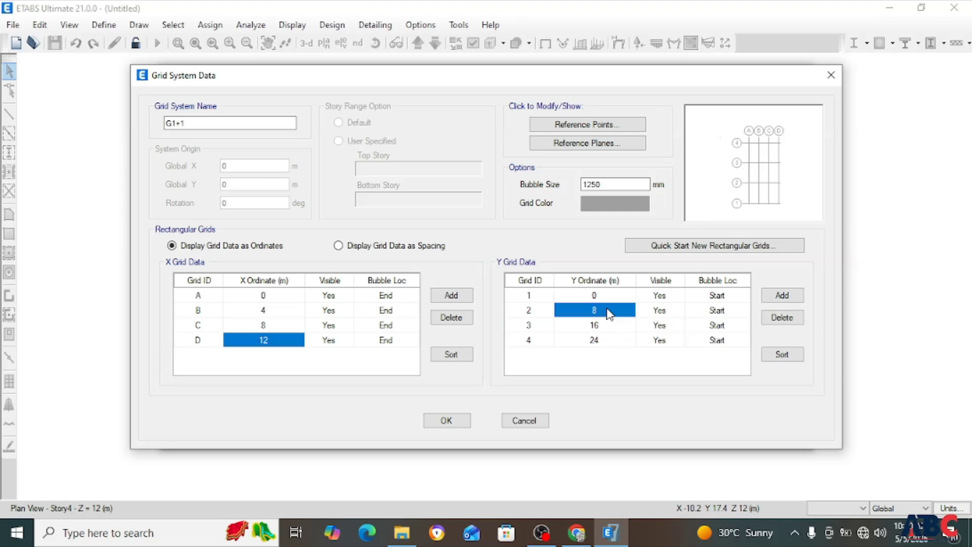
pyautogui.write('3')
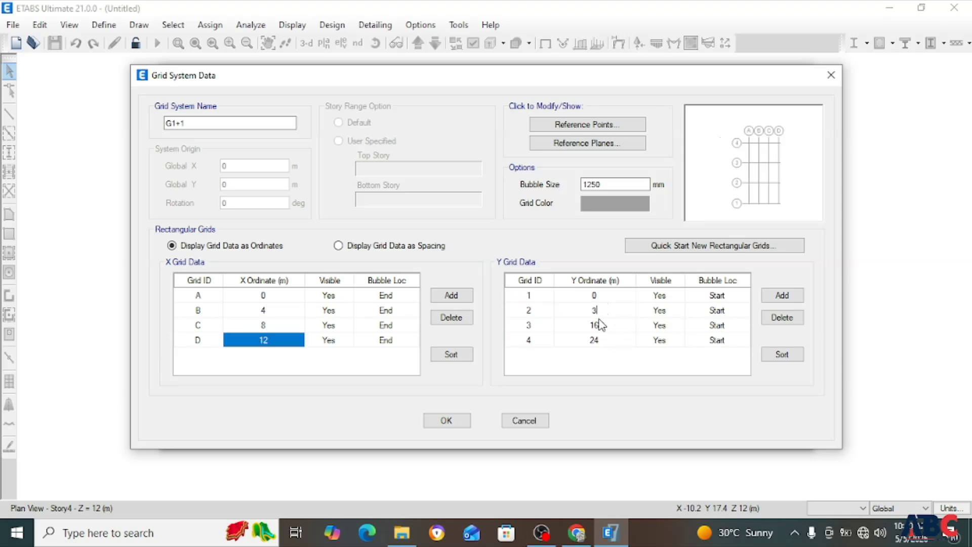
pyautogui.click(600, 325)
pyautogui.write('6')
pyautogui.click(608, 340)
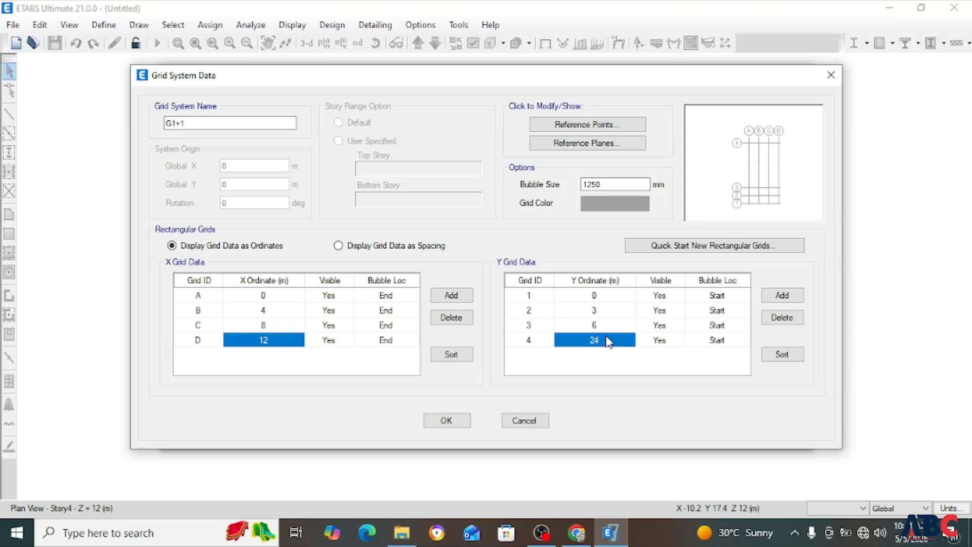
pyautogui.write('9')
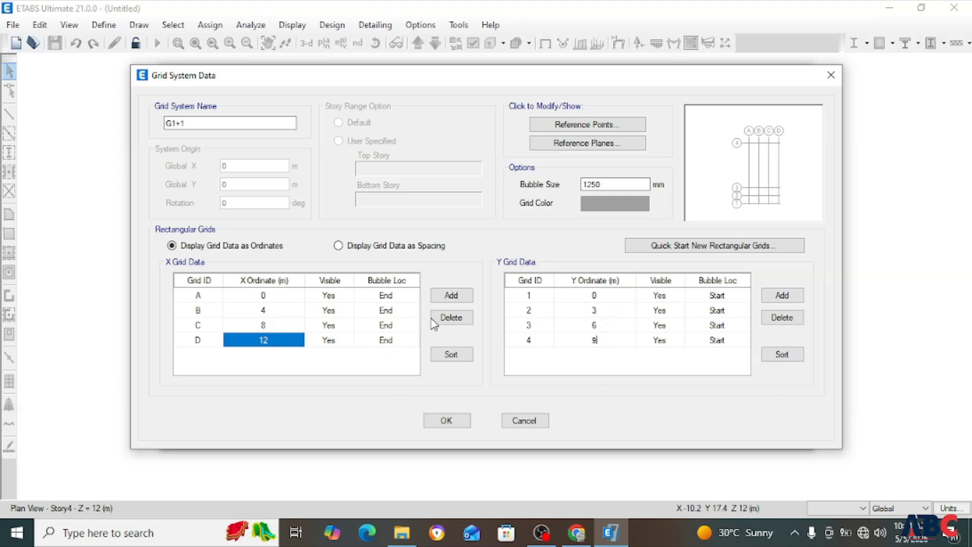
# Step: Try adding an extra X grid line after D, and delete it again
pyautogui.click(452, 295)
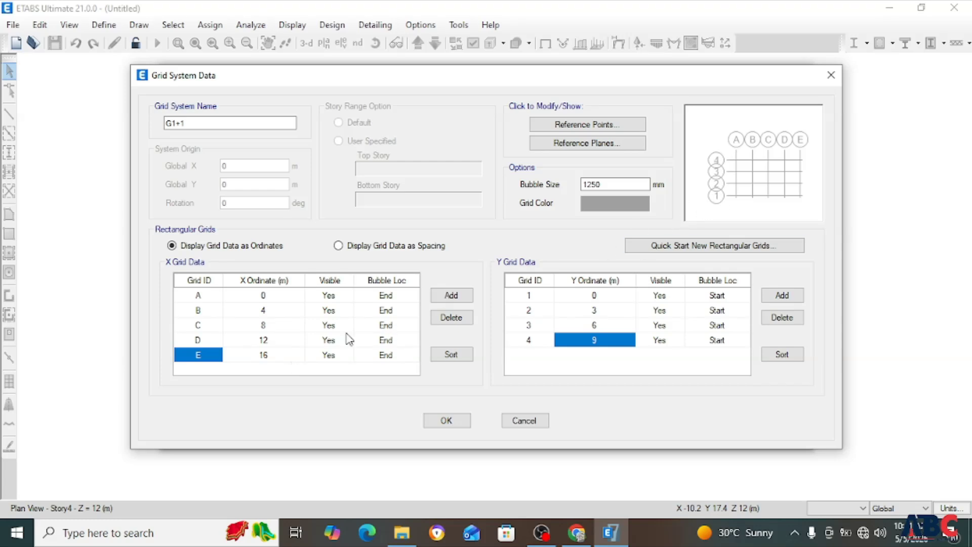
pyautogui.click(471, 320)
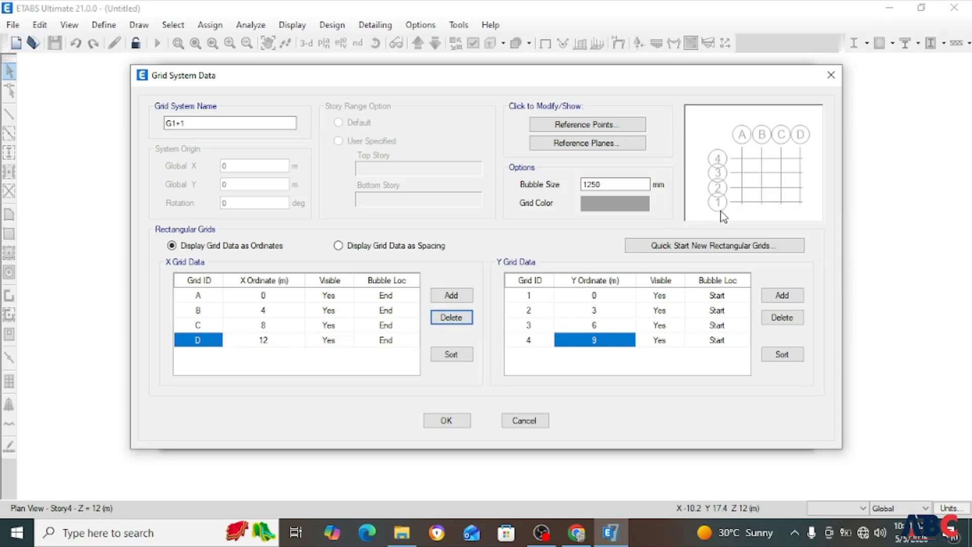
pyautogui.click(199, 296)
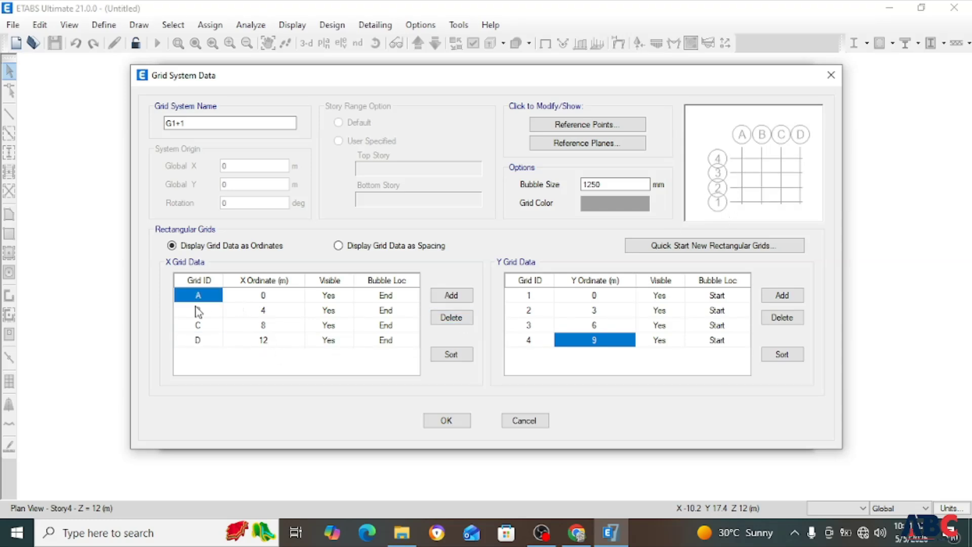
pyautogui.click(197, 311)
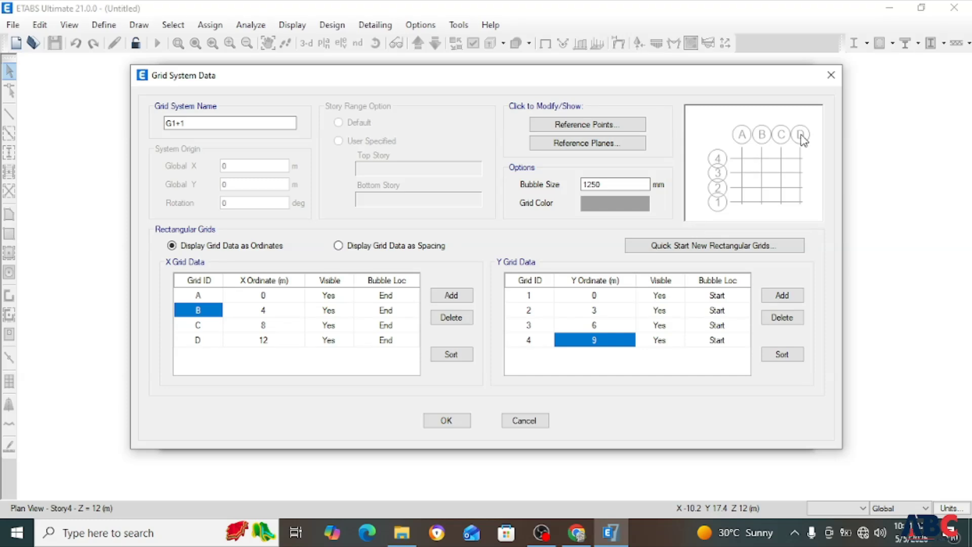
# Step: Add Y grid line 5 with an ordinate of 11 m and accept the custom grid data
pyautogui.click(787, 301)
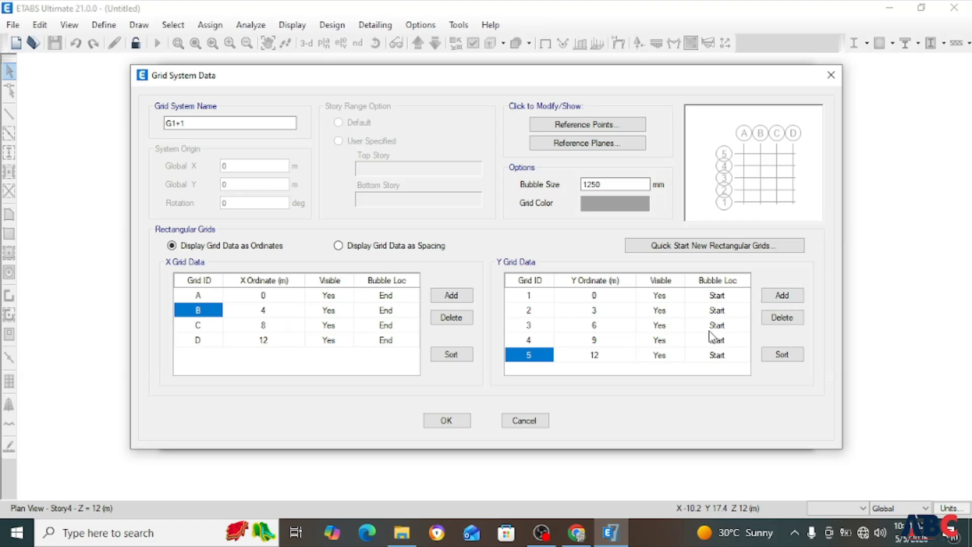
pyautogui.click(608, 357)
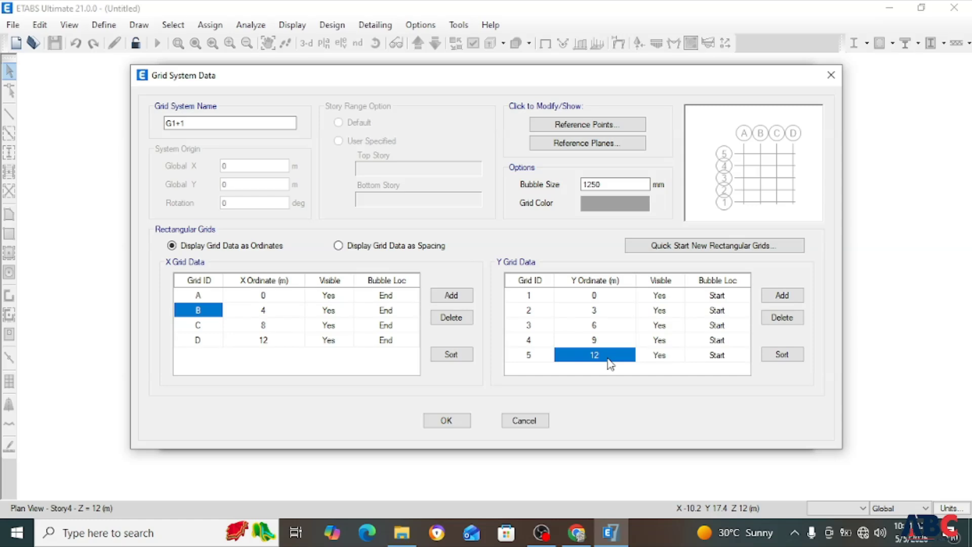
pyautogui.write('11')
pyautogui.click(621, 328)
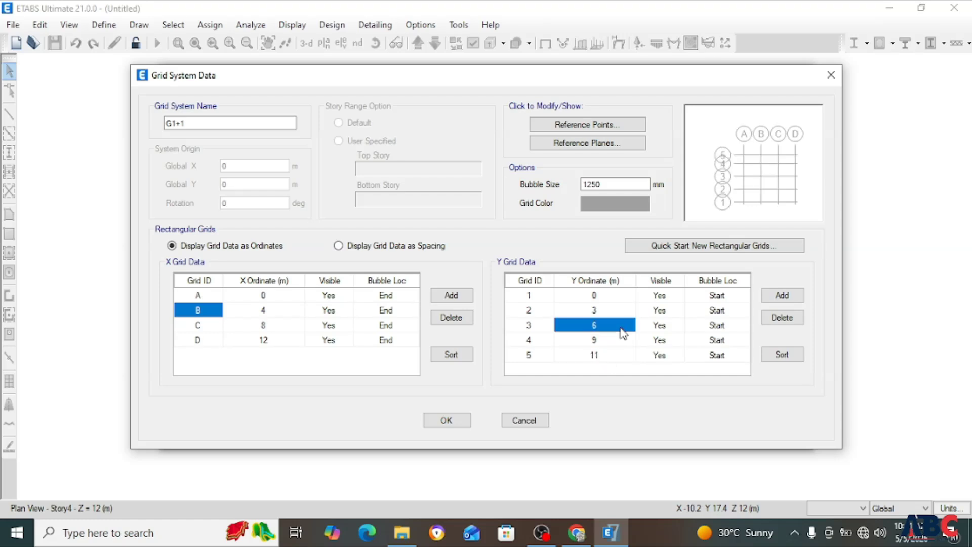
pyautogui.click(617, 363)
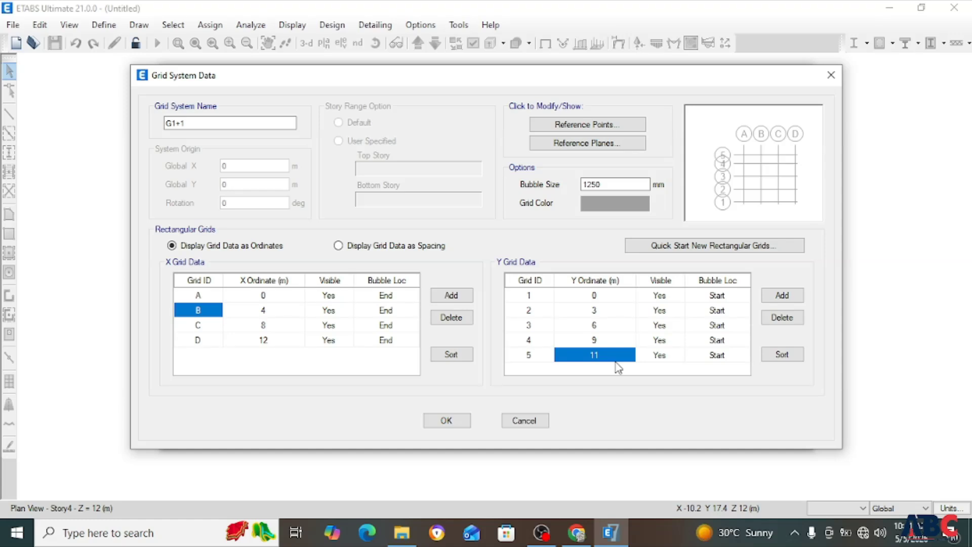
pyautogui.click(283, 341)
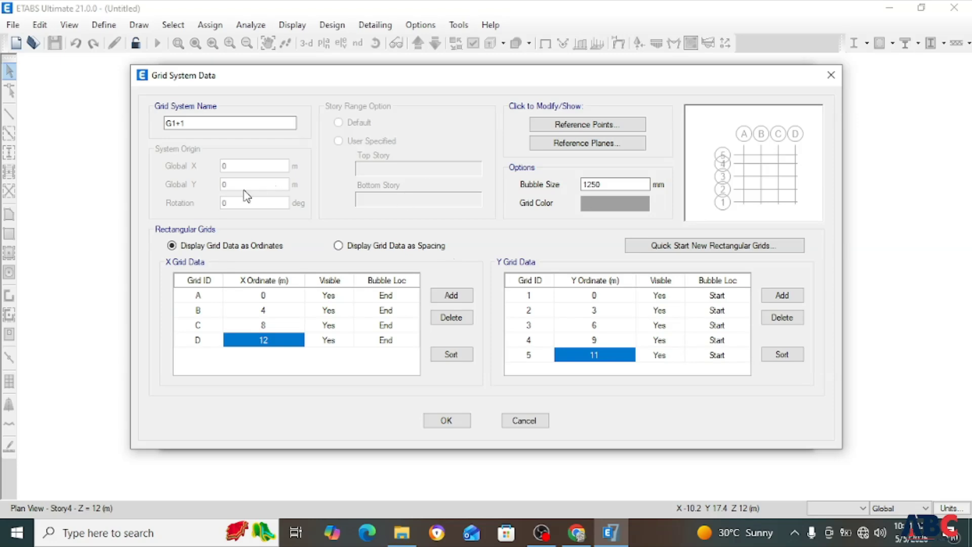
pyautogui.click(431, 422)
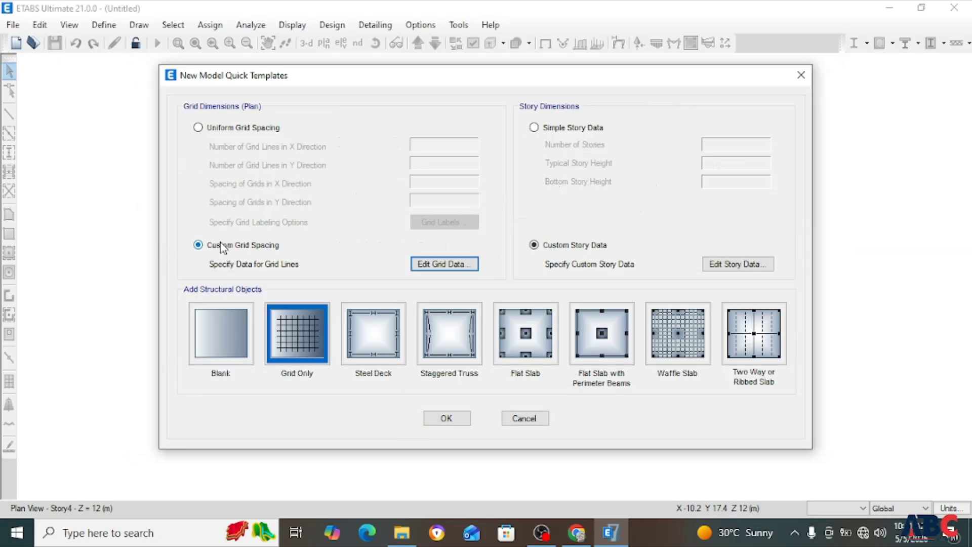
# Step: Set Story3's Similar To option to None in the custom story data and create the grid-only model
pyautogui.click(712, 265)
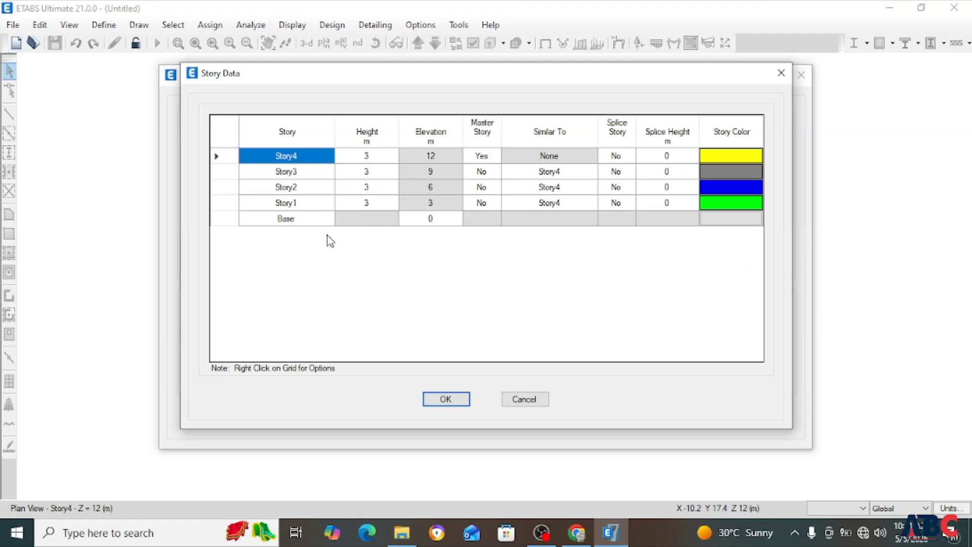
pyautogui.click(303, 161)
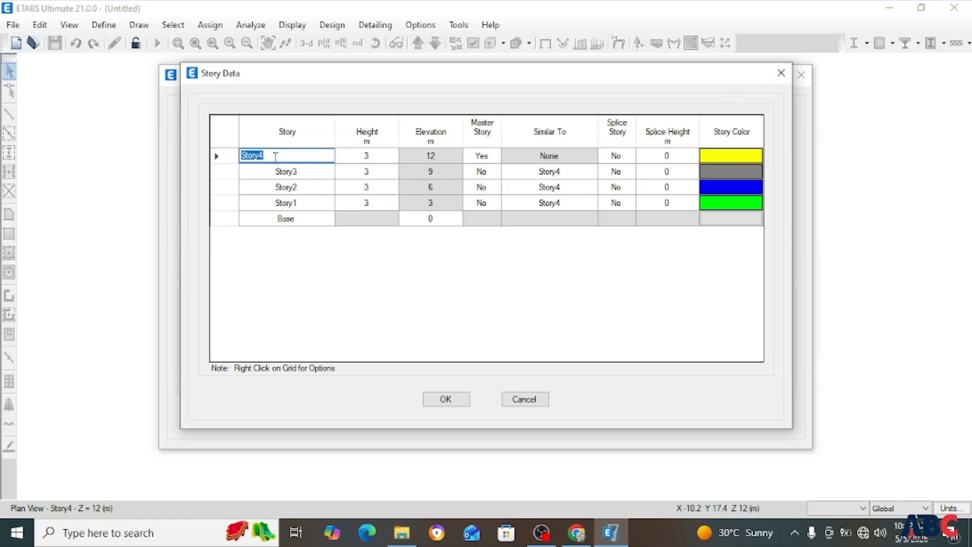
pyautogui.click(590, 170)
pyautogui.click(592, 171)
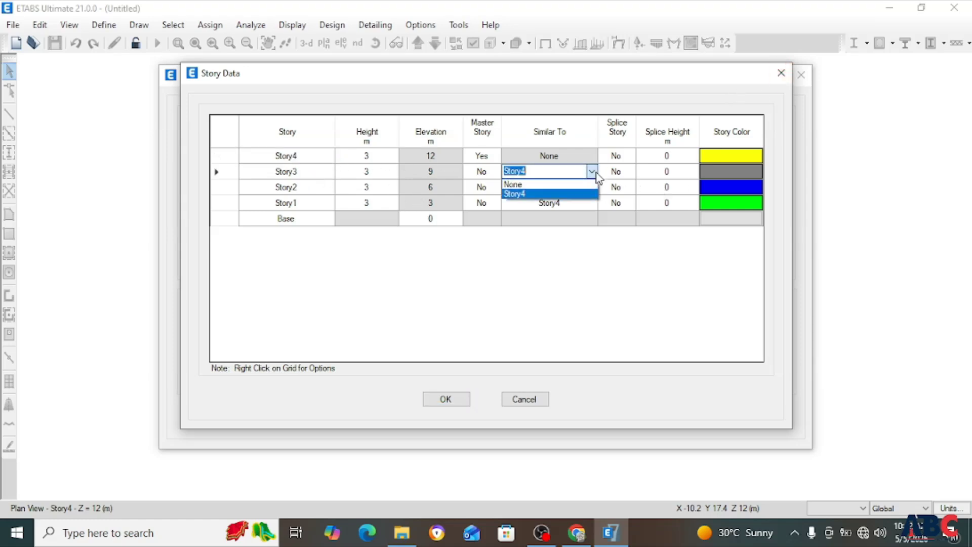
pyautogui.click(577, 184)
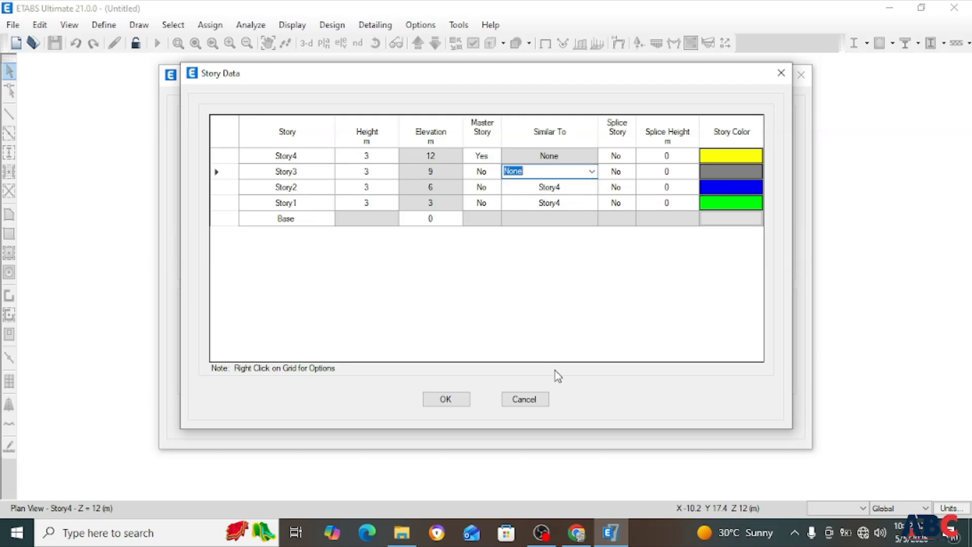
pyautogui.click(456, 402)
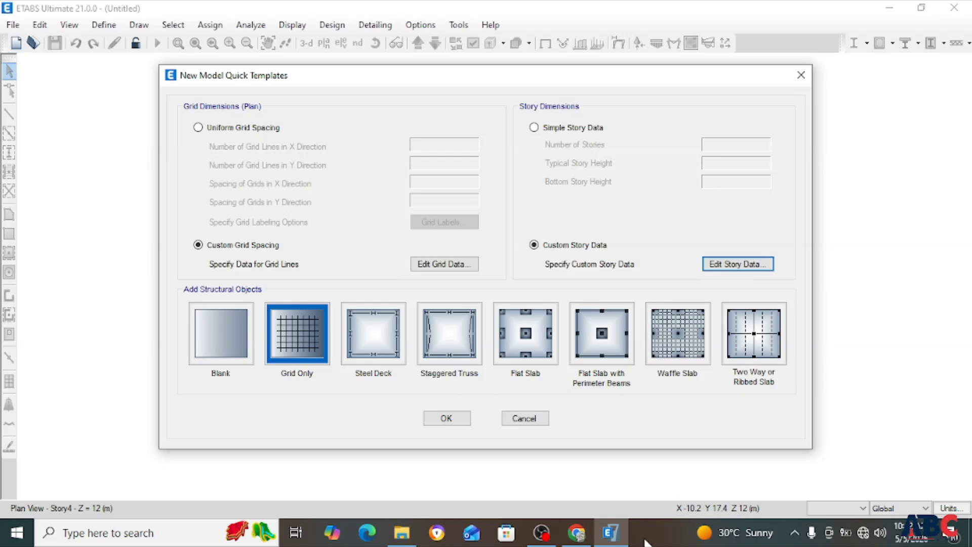
pyautogui.click(440, 416)
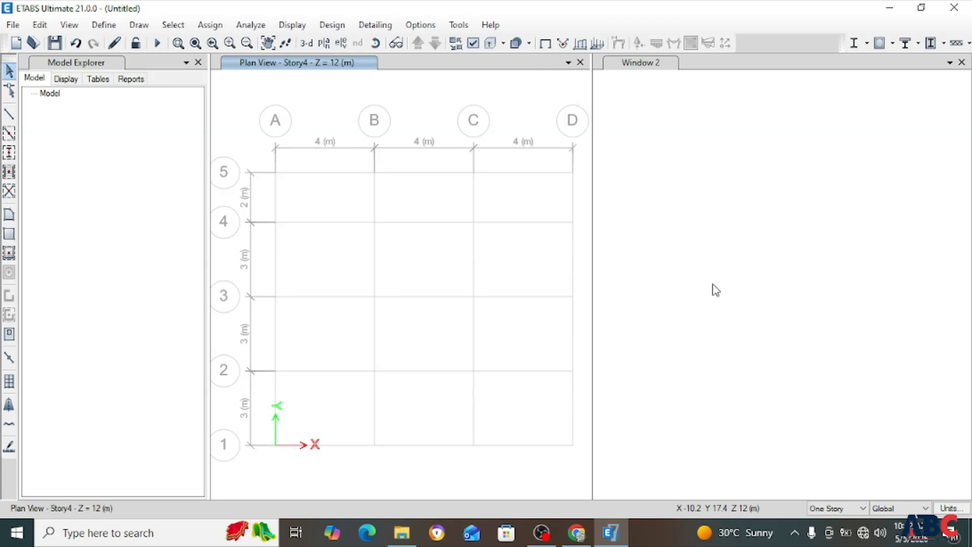
# Step: Examine the custom grid layout in the plan view and the story framework in the 3-D view
pyautogui.scroll(3, 732, 314)
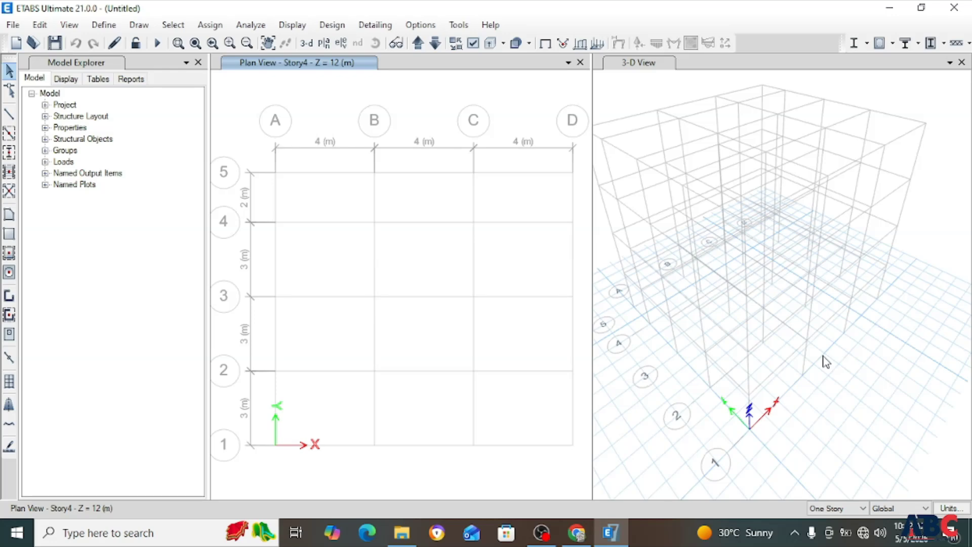
pyautogui.scroll(-4, 772, 352)
pyautogui.scroll(6, 733, 326)
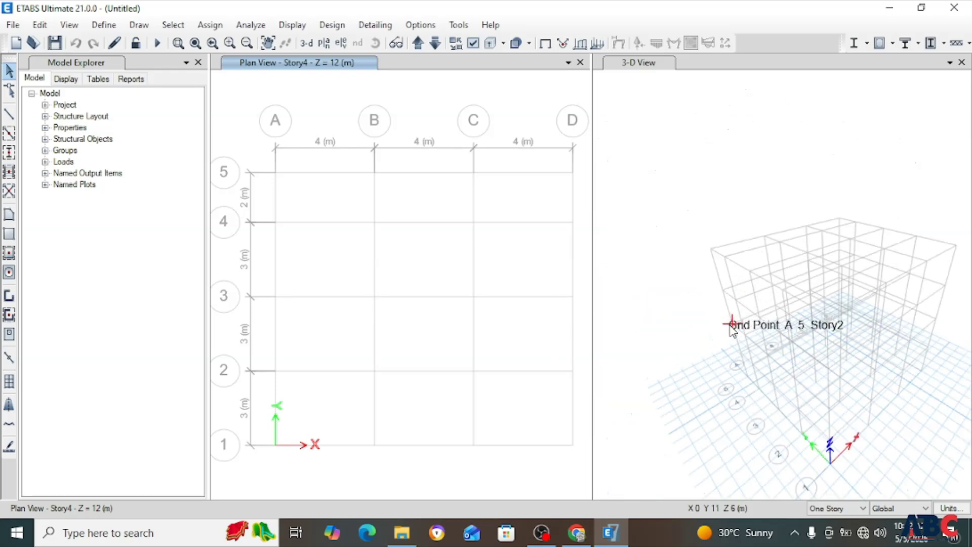
pyautogui.scroll(-2, 703, 329)
pyautogui.moveTo(775, 387); pyautogui.dragTo(745, 336, button='middle')
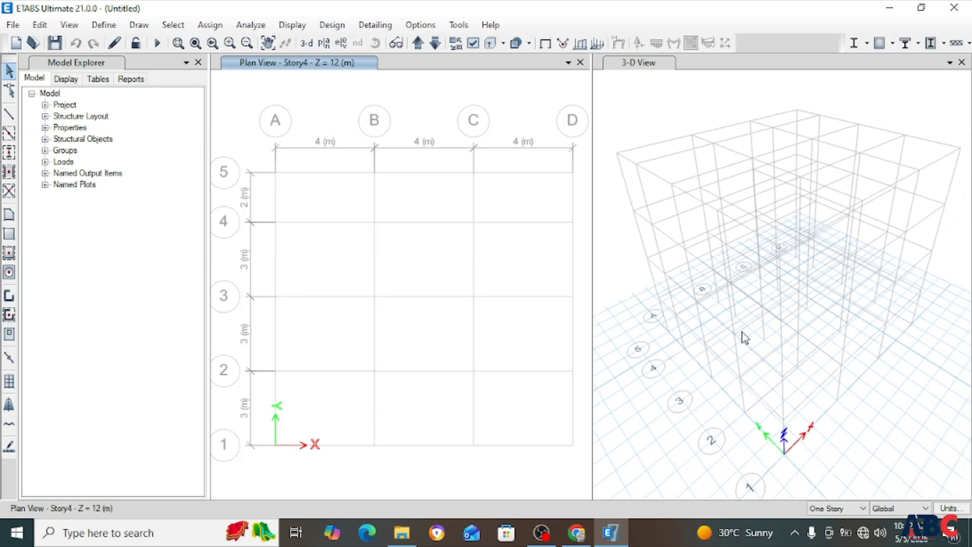
pyautogui.scroll(-3, 367, 351)
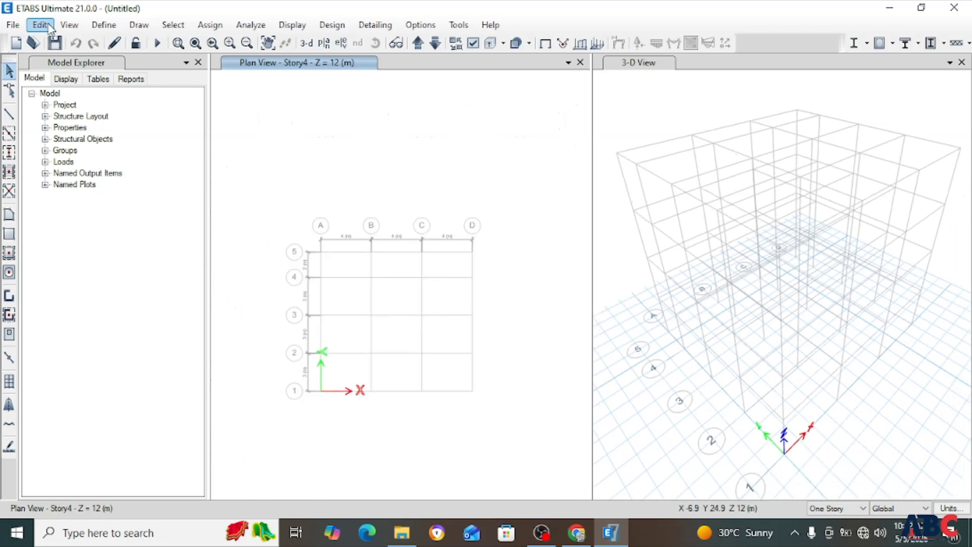
# Step: Start another new model without saving the current one, and initialize it with the built-in settings
pyautogui.click(13, 25)
pyautogui.click(30, 41)
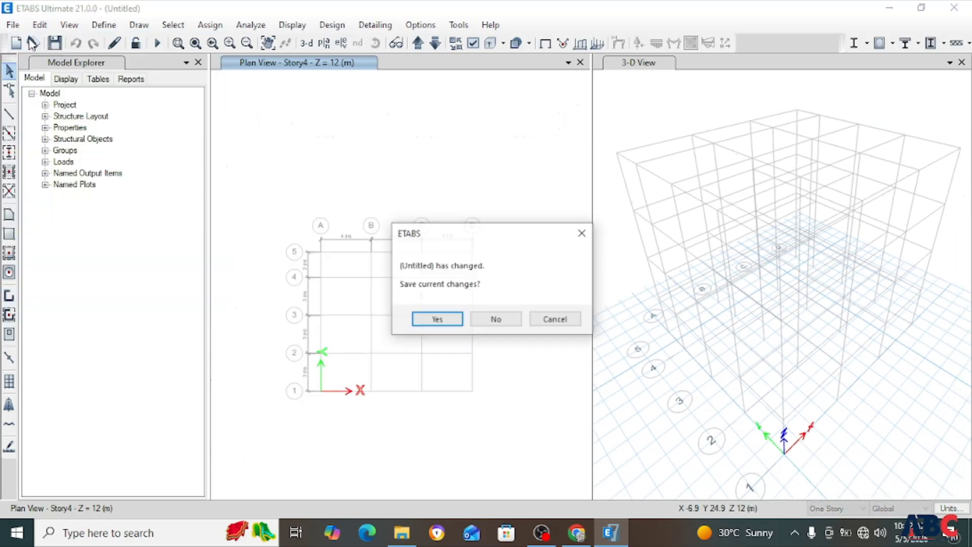
pyautogui.click(498, 318)
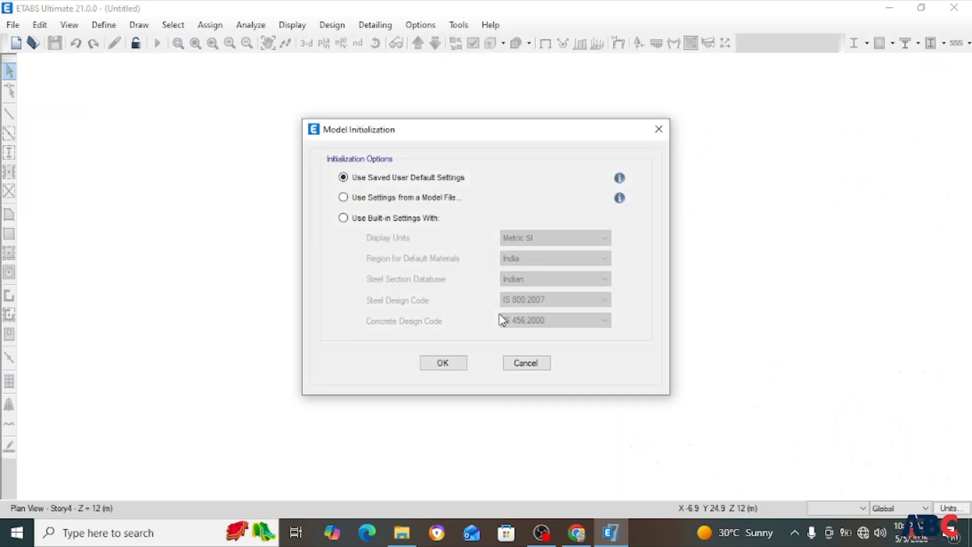
pyautogui.click(386, 219)
pyautogui.click(429, 364)
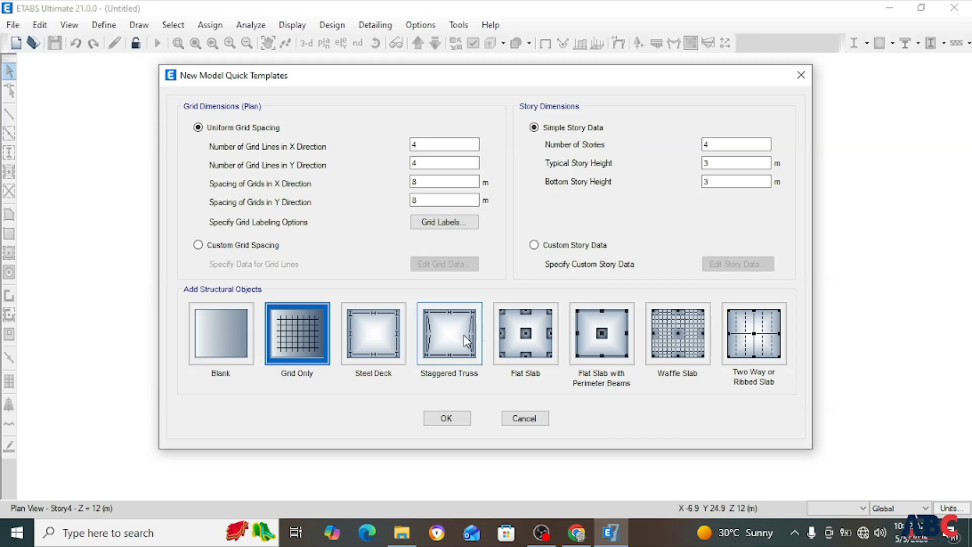
# Step: Choose custom story data and custom grid spacing for the new model, and open the story data table
pyautogui.click(535, 246)
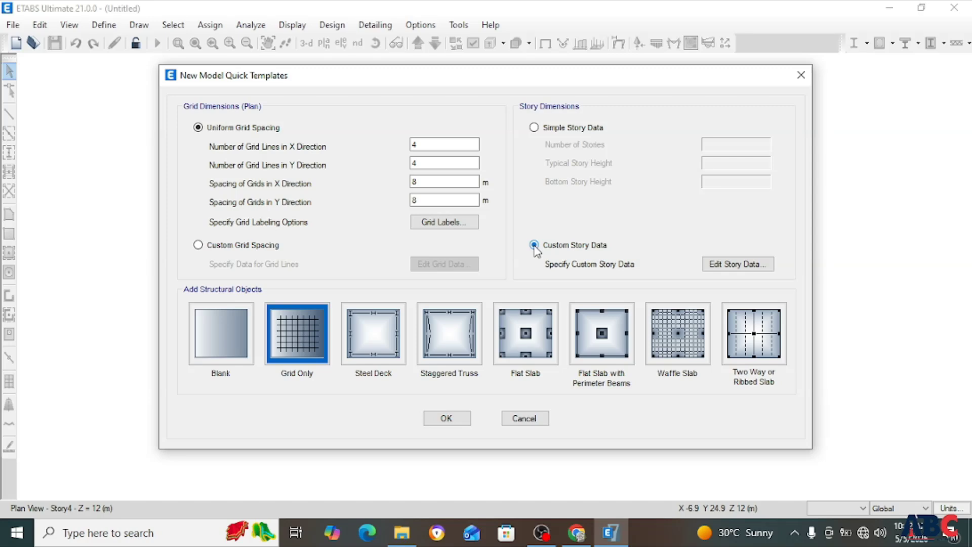
pyautogui.click(198, 245)
pyautogui.click(719, 264)
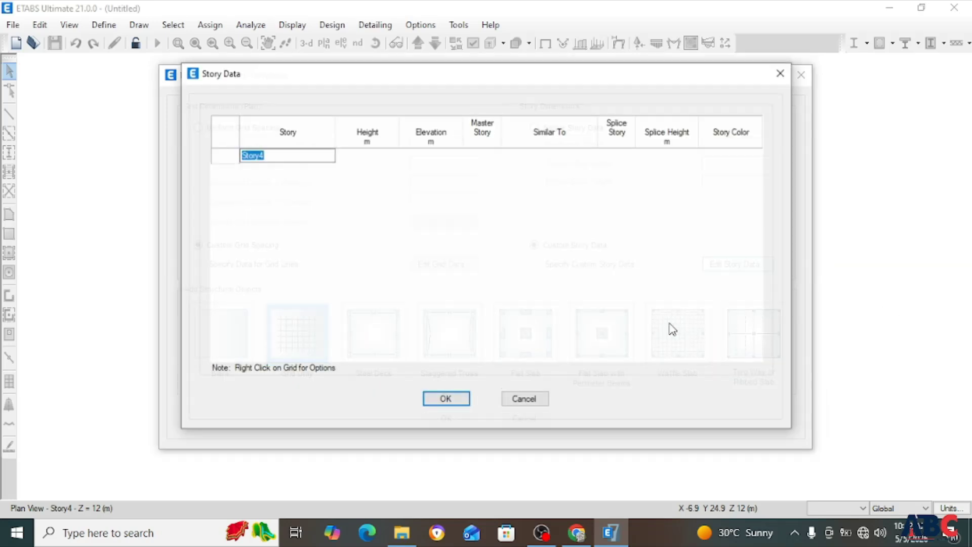
# Step: Set Story3's Similar To option to None in the custom story data and create the model from the Blank template
pyautogui.click(443, 220)
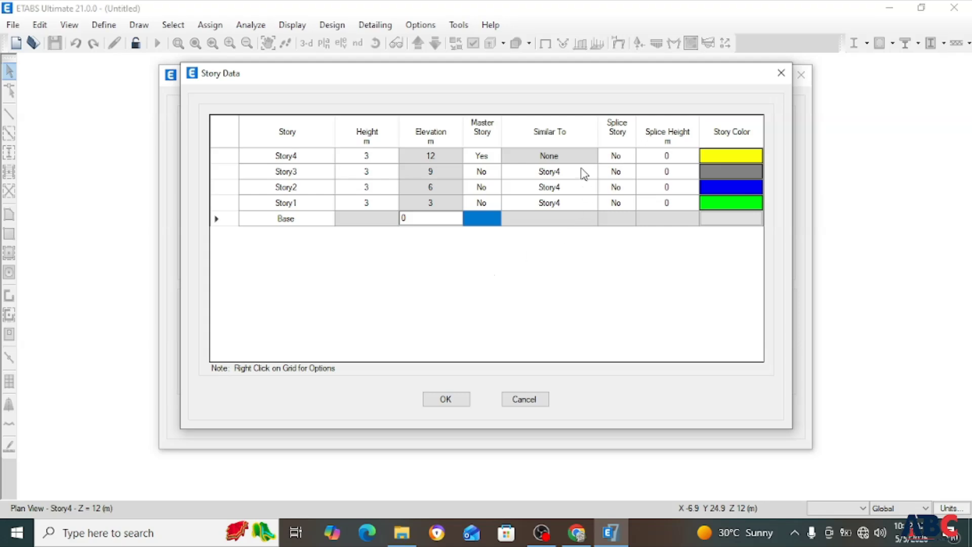
pyautogui.click(498, 173)
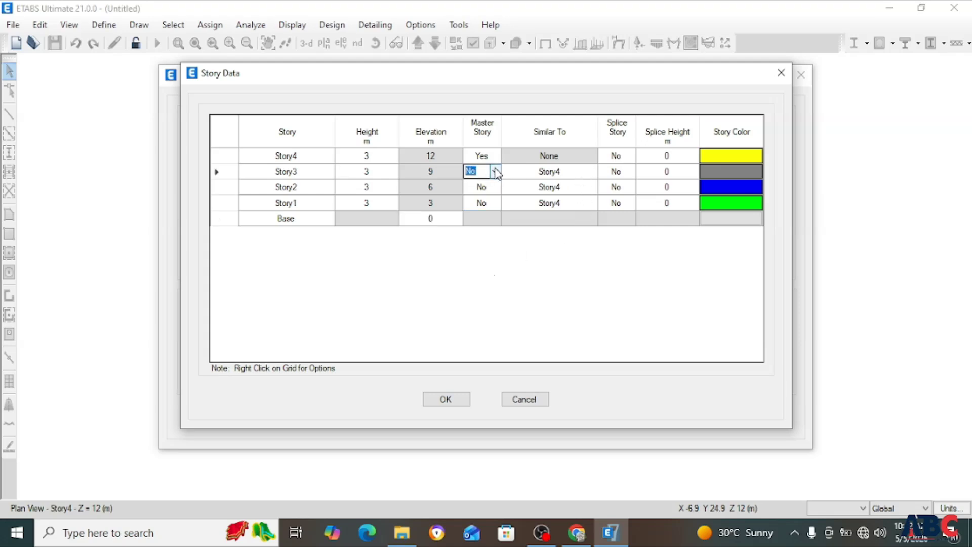
pyautogui.click(495, 172)
pyautogui.click(479, 194)
pyautogui.click(573, 171)
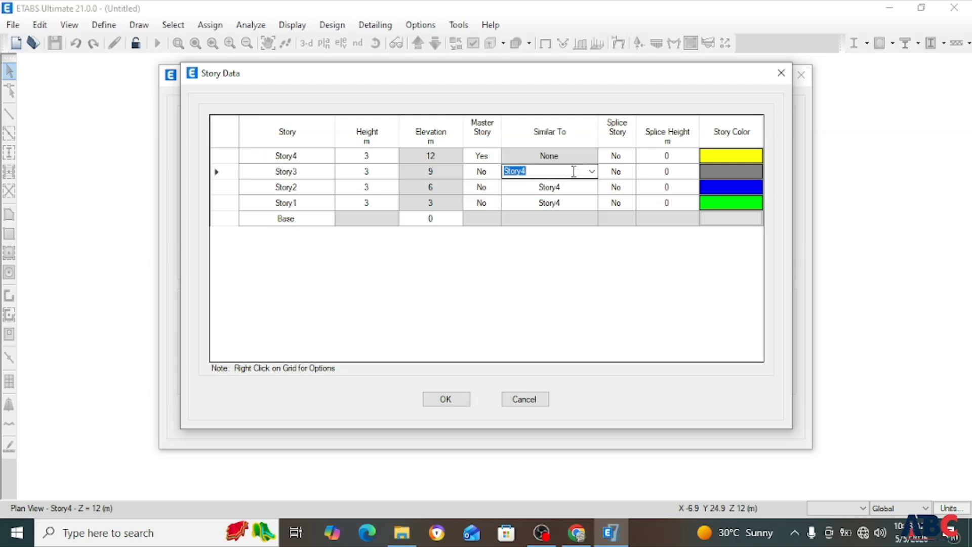
pyautogui.click(605, 175)
pyautogui.click(592, 173)
pyautogui.click(592, 173)
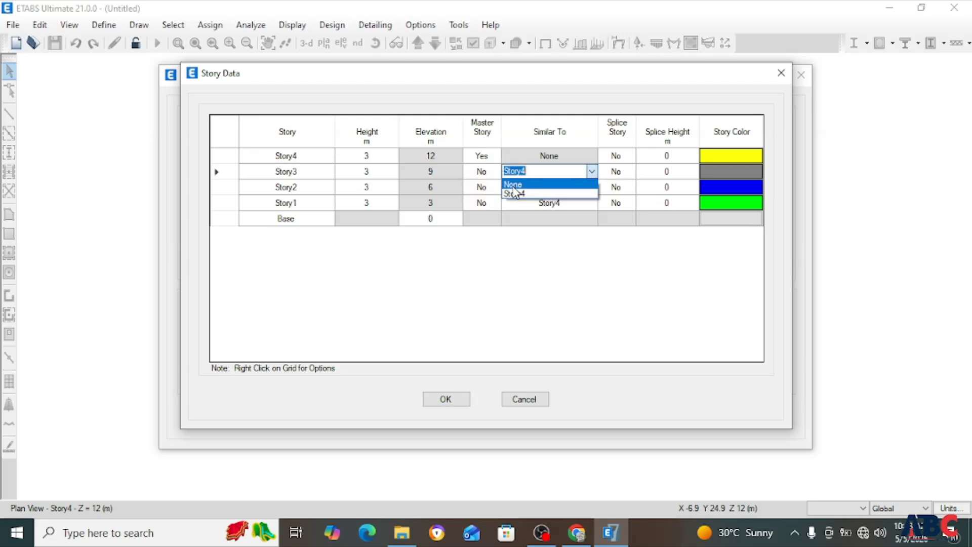
pyautogui.click(512, 186)
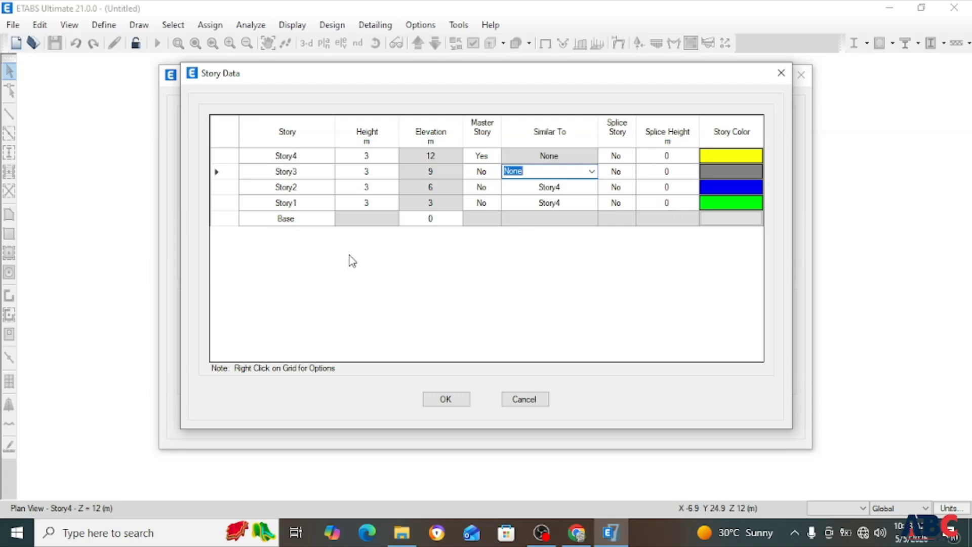
pyautogui.click(446, 399)
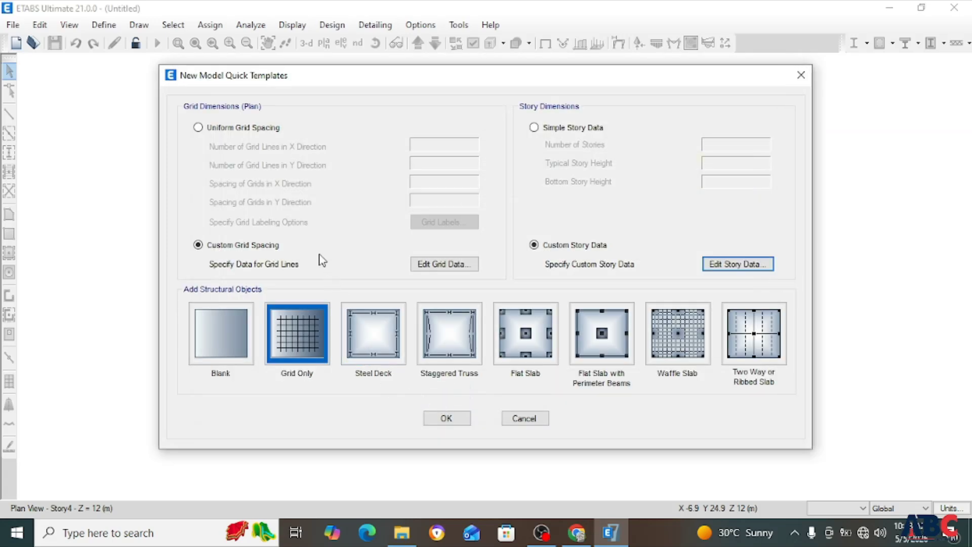
pyautogui.click(198, 337)
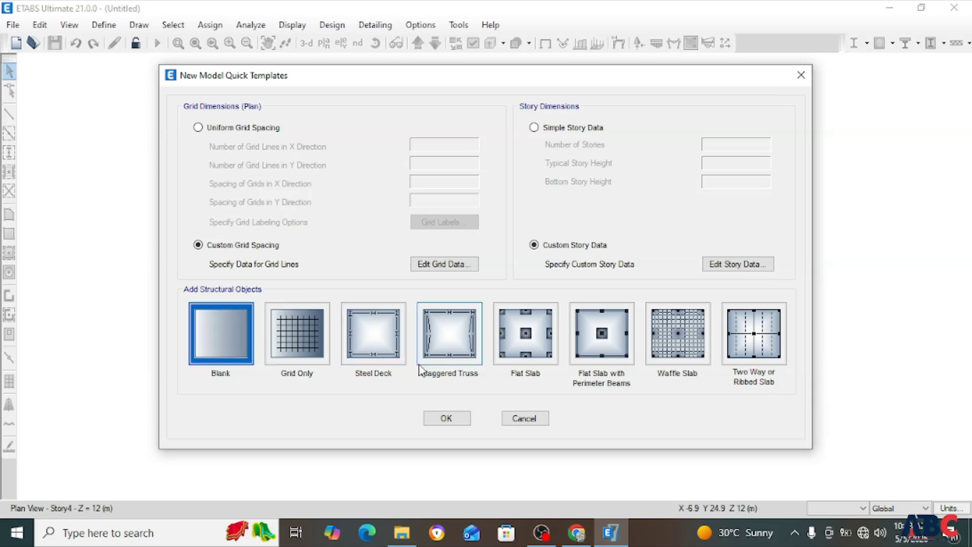
pyautogui.click(433, 420)
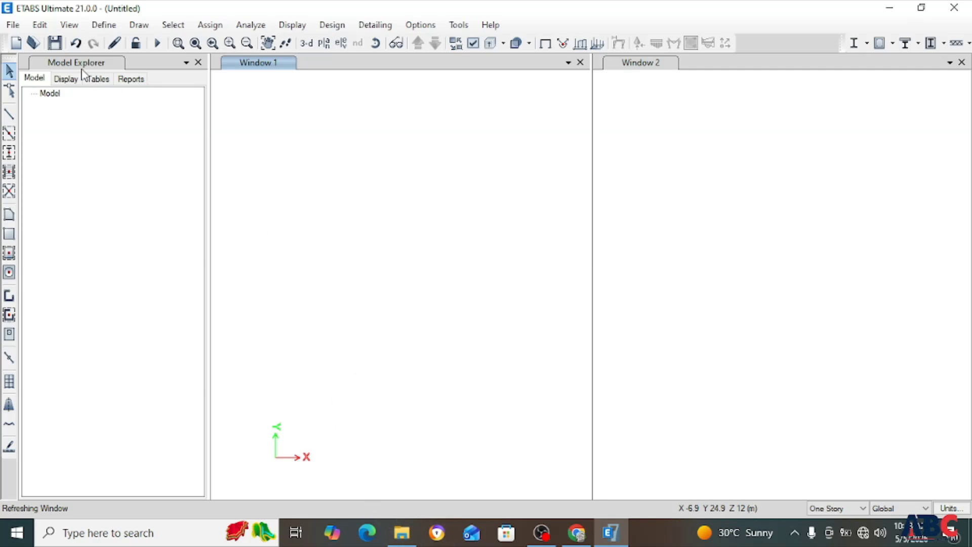
# Step: Start a new model without saving the blank one, and initialize it with the built-in Metric SI and Indian code settings
pyautogui.click(13, 24)
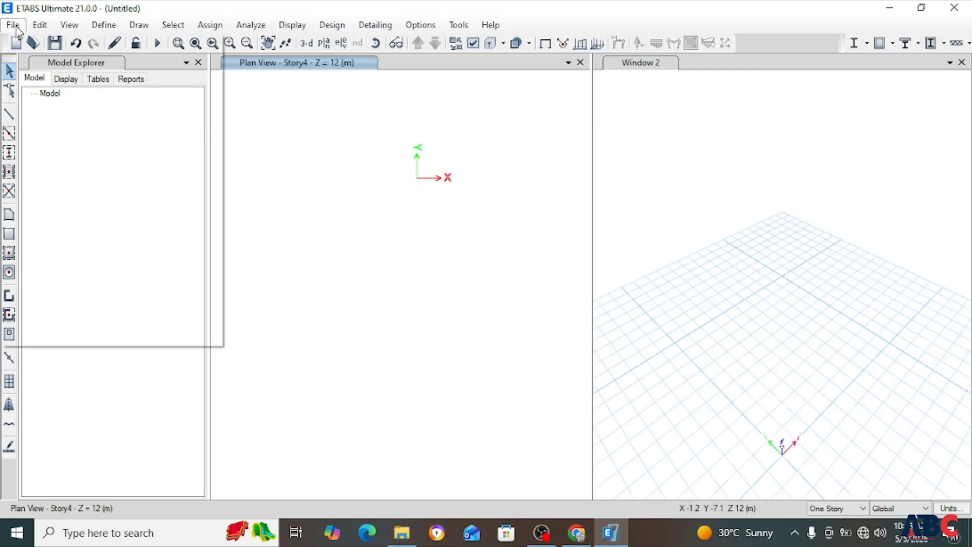
pyautogui.click(31, 39)
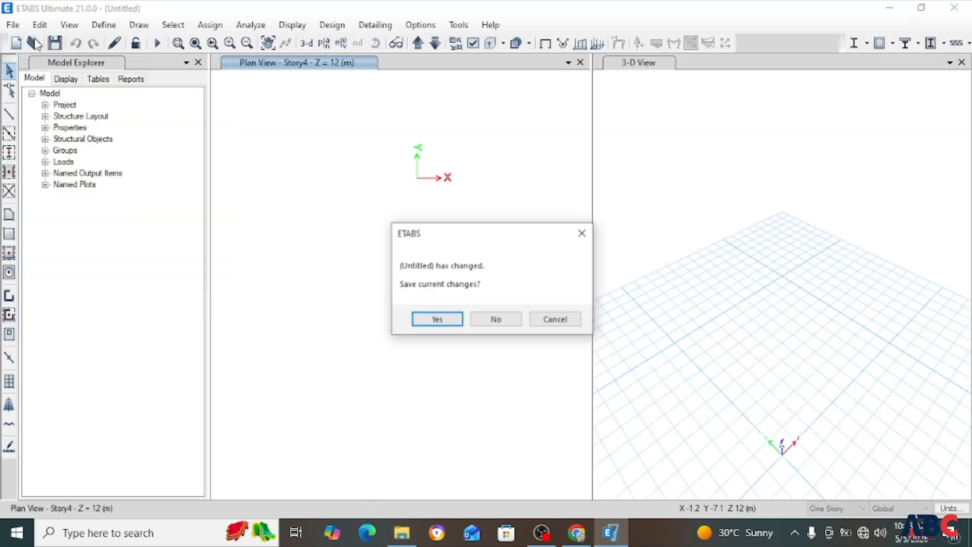
pyautogui.click(491, 320)
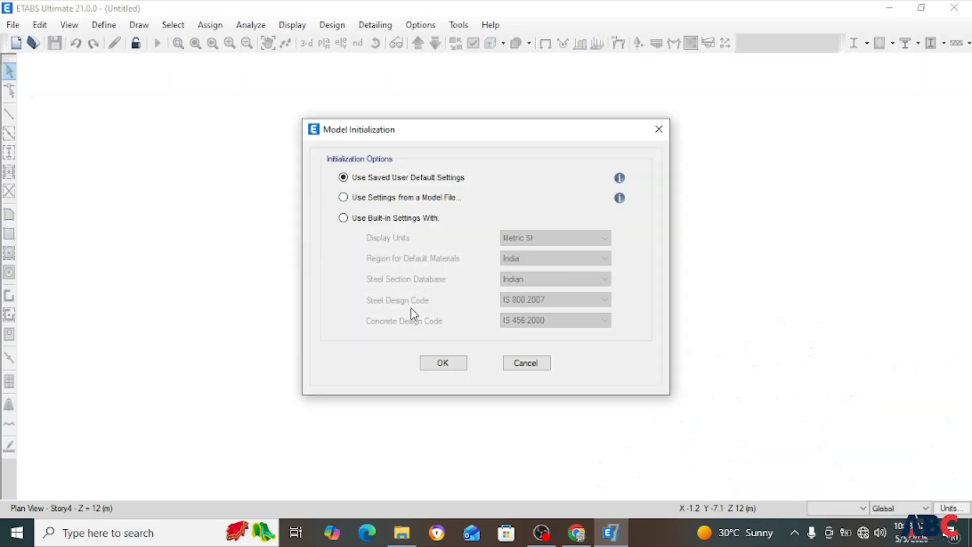
pyautogui.click(377, 218)
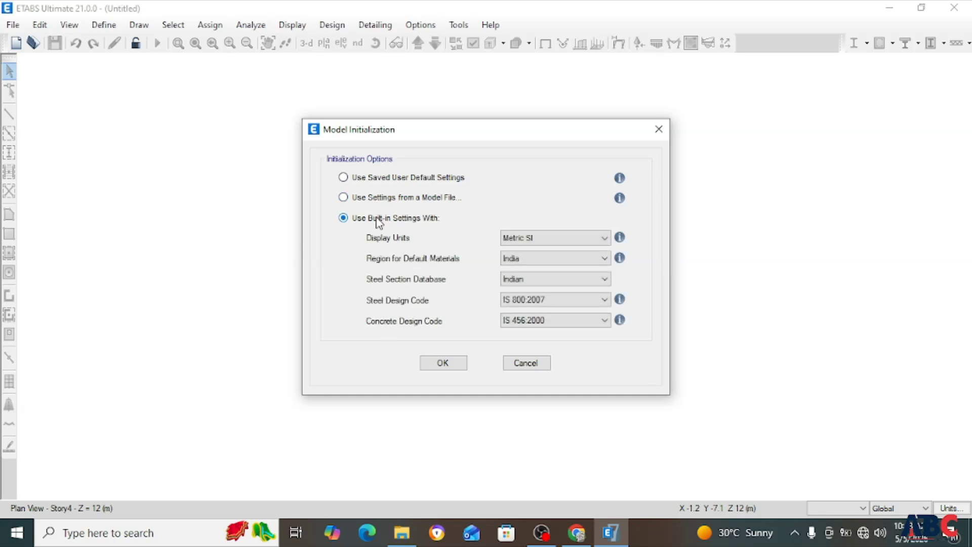
pyautogui.click(450, 368)
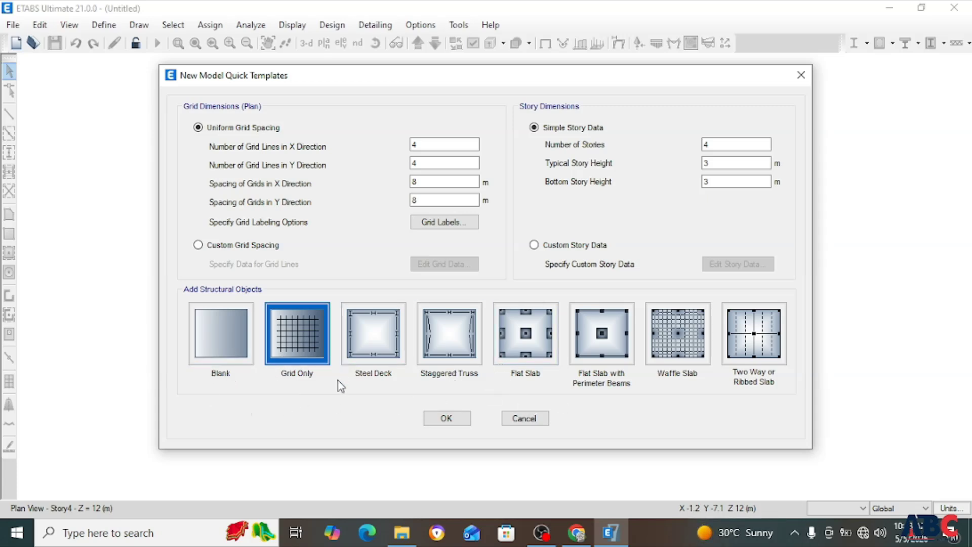
# Step: Examine the structural geometry and property settings of the Steel Deck and Staggered Truss templates
pyautogui.click(370, 350)
pyautogui.click(454, 419)
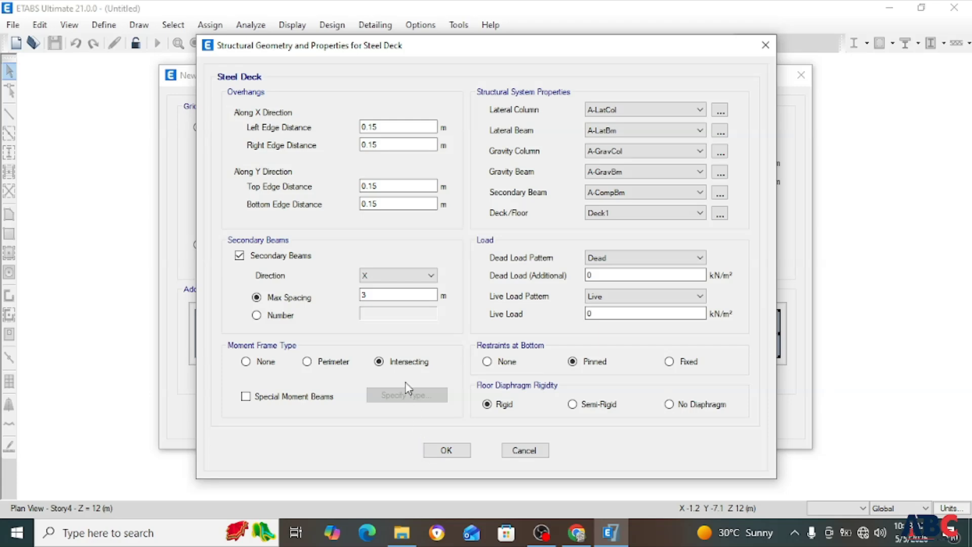
pyautogui.click(446, 450)
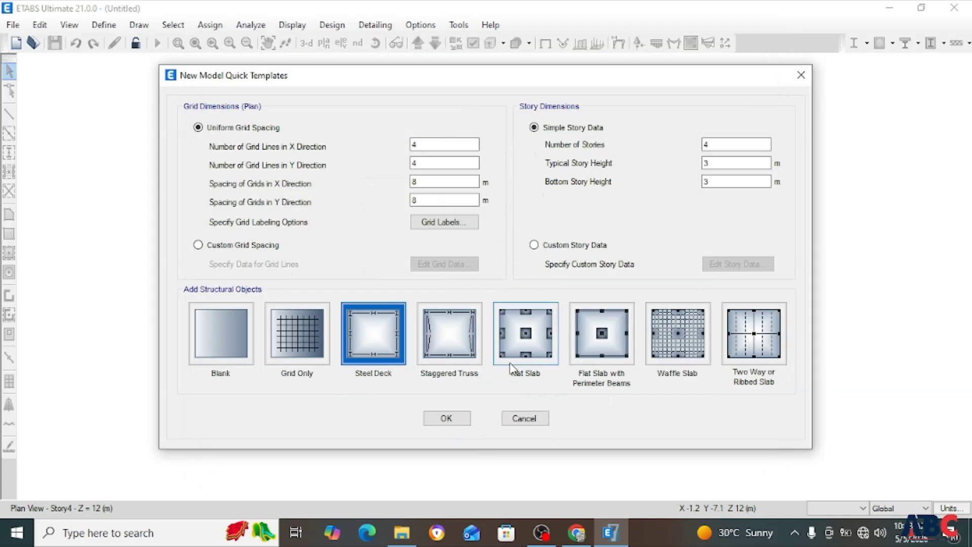
pyautogui.click(456, 418)
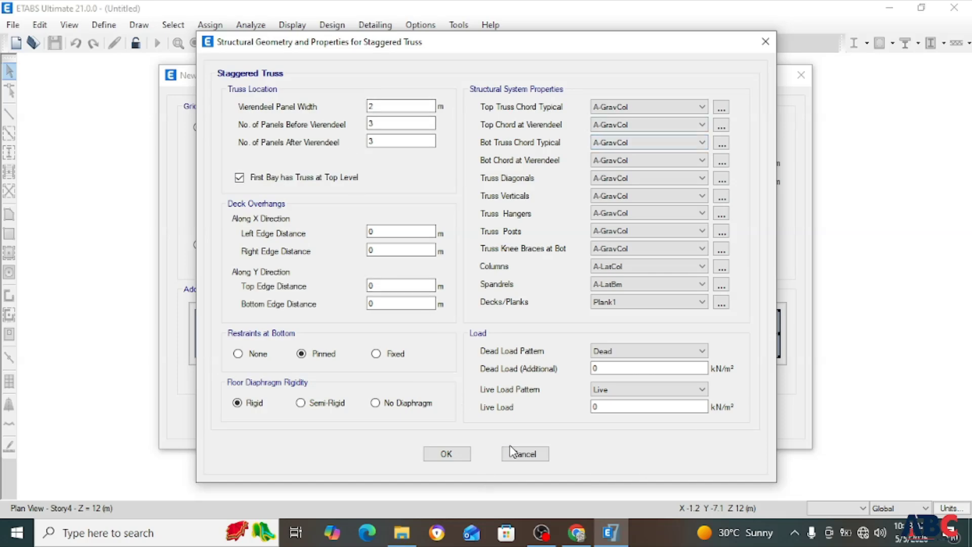
pyautogui.click(446, 453)
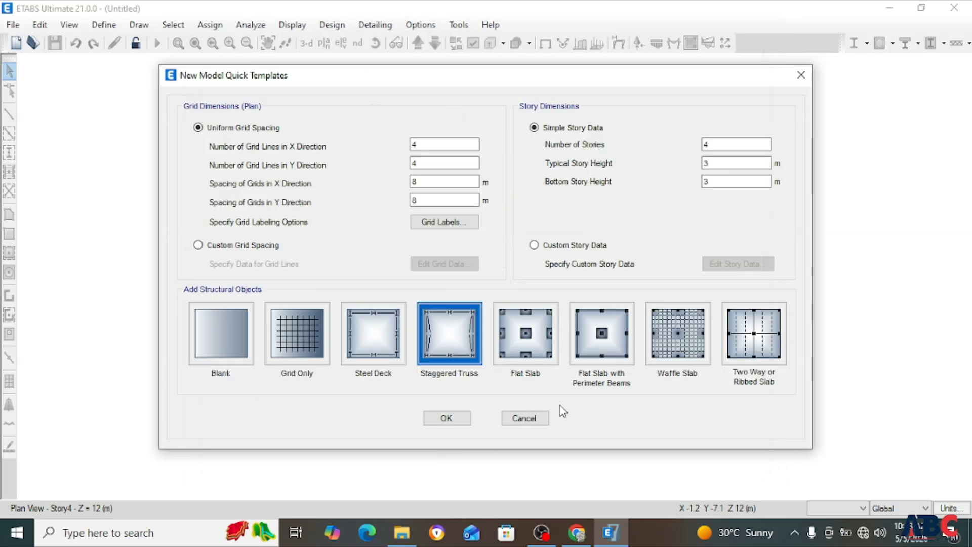
# Step: Examine the slab, drop panel, beam and load settings of the Flat Slab and Flat Slab with Perimeter Beams templates
pyautogui.click(527, 350)
pyautogui.click(444, 420)
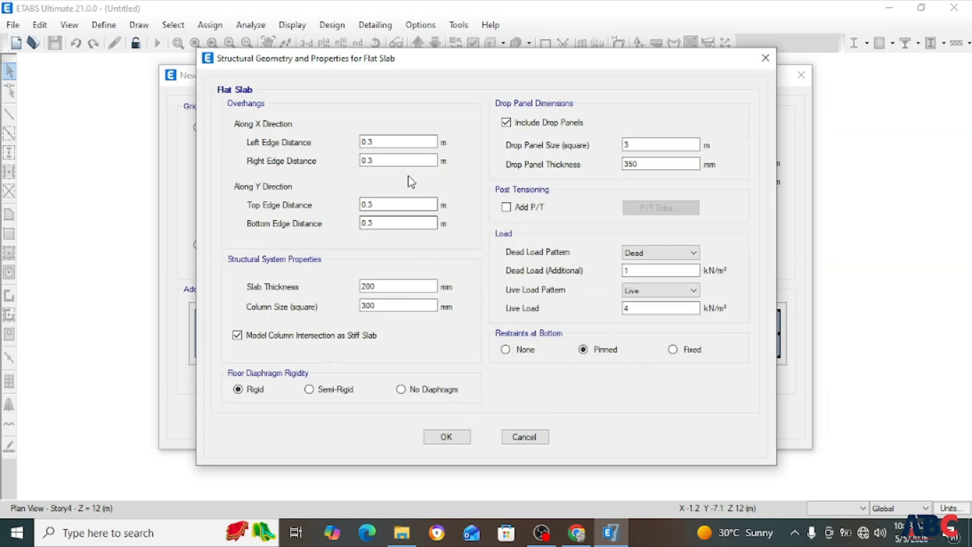
pyautogui.click(446, 437)
pyautogui.click(610, 364)
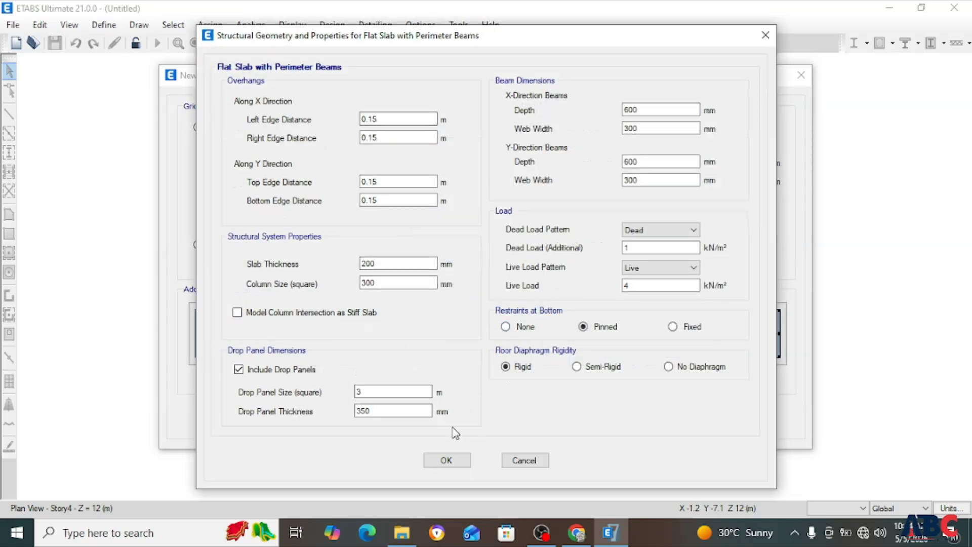
pyautogui.click(447, 461)
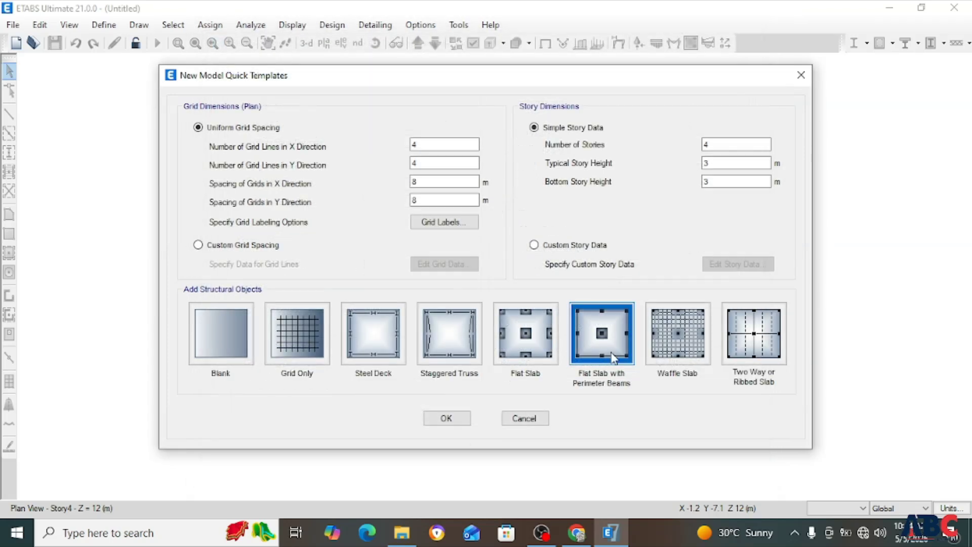
# Step: Examine the rib and slab settings of the Waffle Slab and Two Way or Ribbed Slab templates, and abandon the new model setup
pyautogui.click(694, 357)
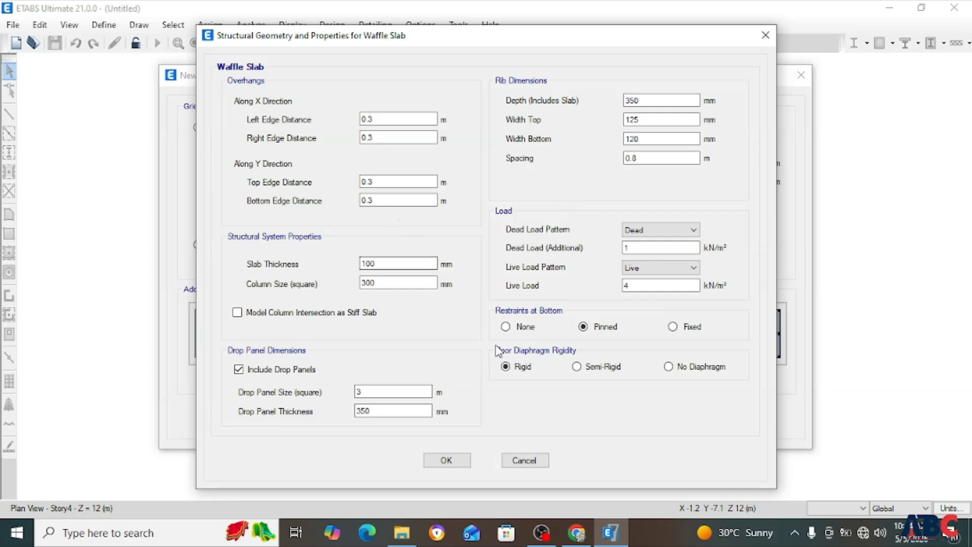
pyautogui.click(450, 462)
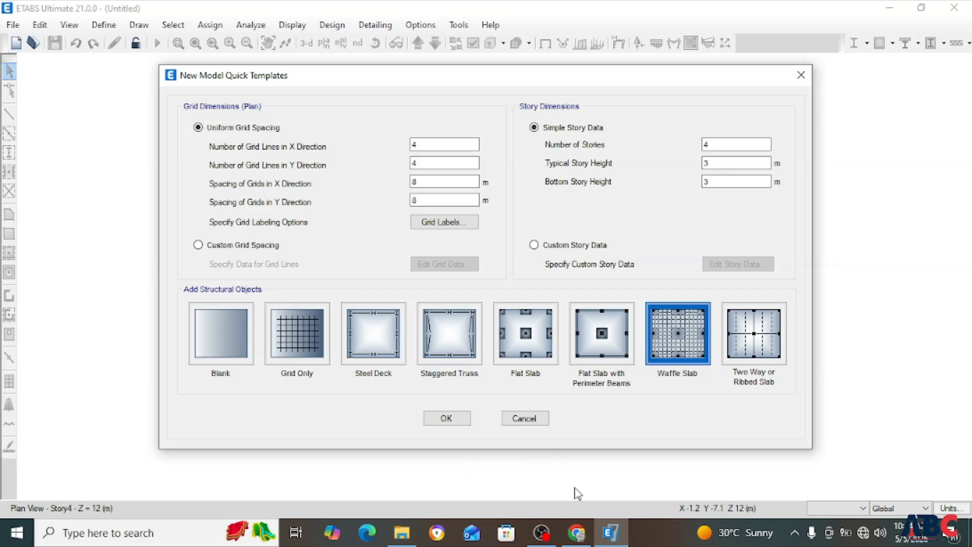
pyautogui.click(760, 332)
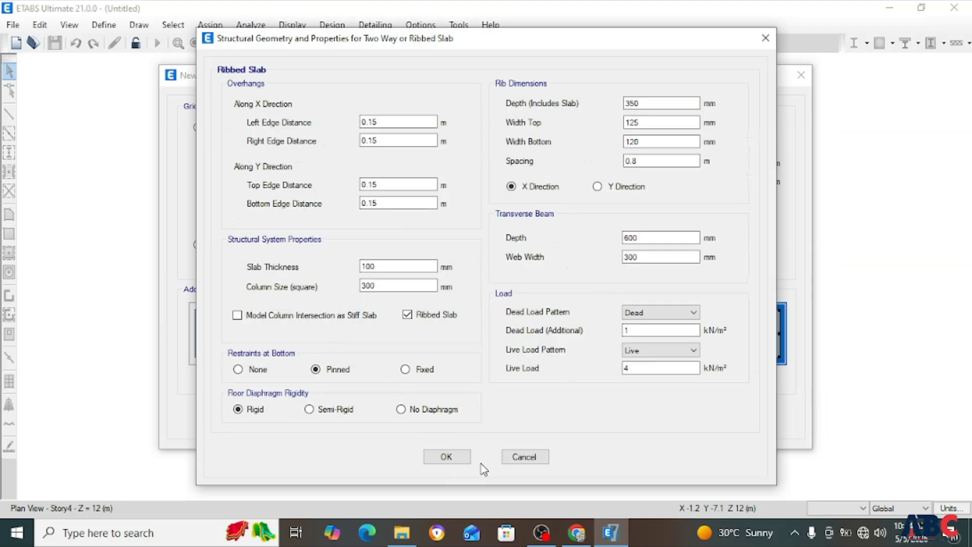
pyautogui.click(458, 457)
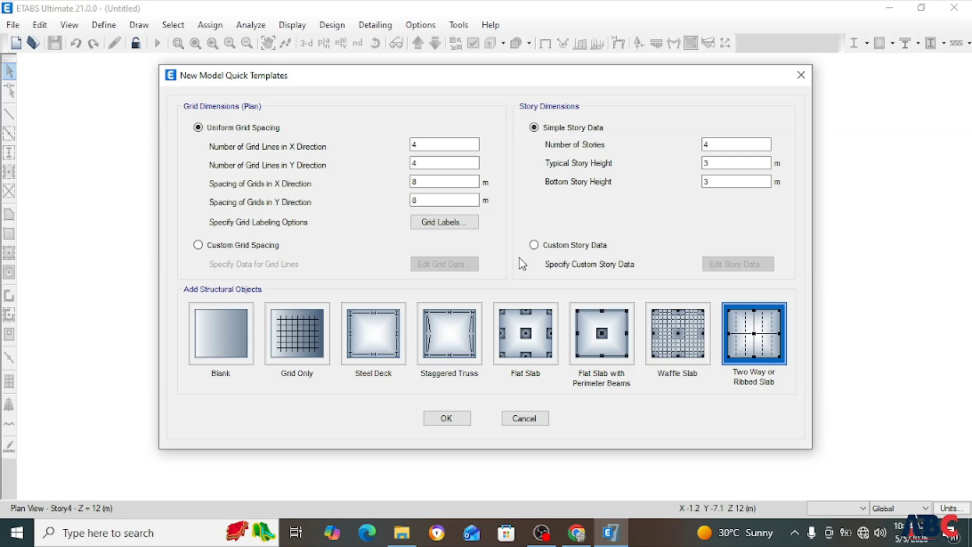
pyautogui.click(804, 75)
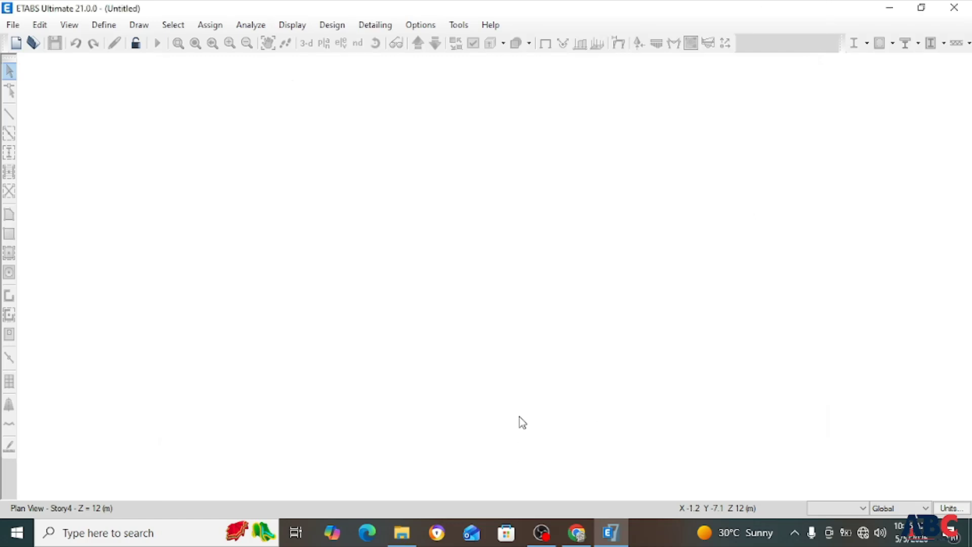